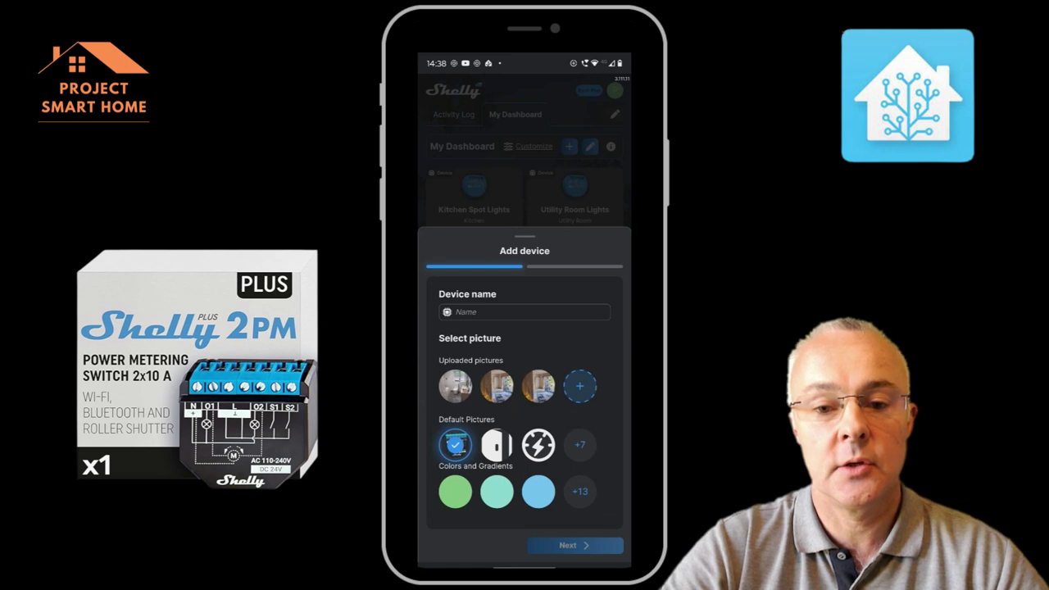
Add the new Shelly device with the name Garage Door Roller and assign it to the Garage room.
click(524, 312)
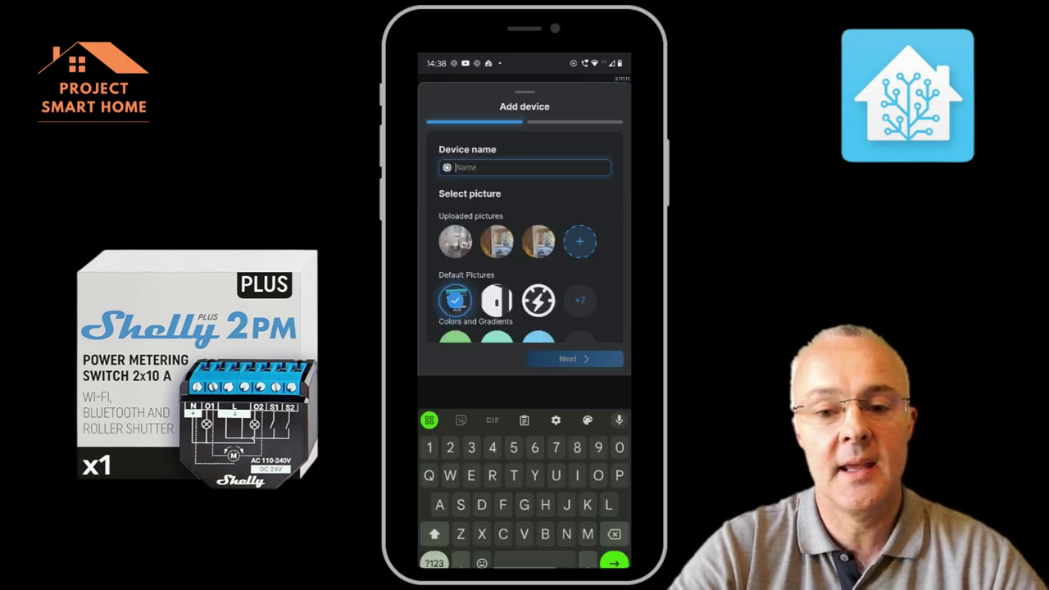
text(Gar)
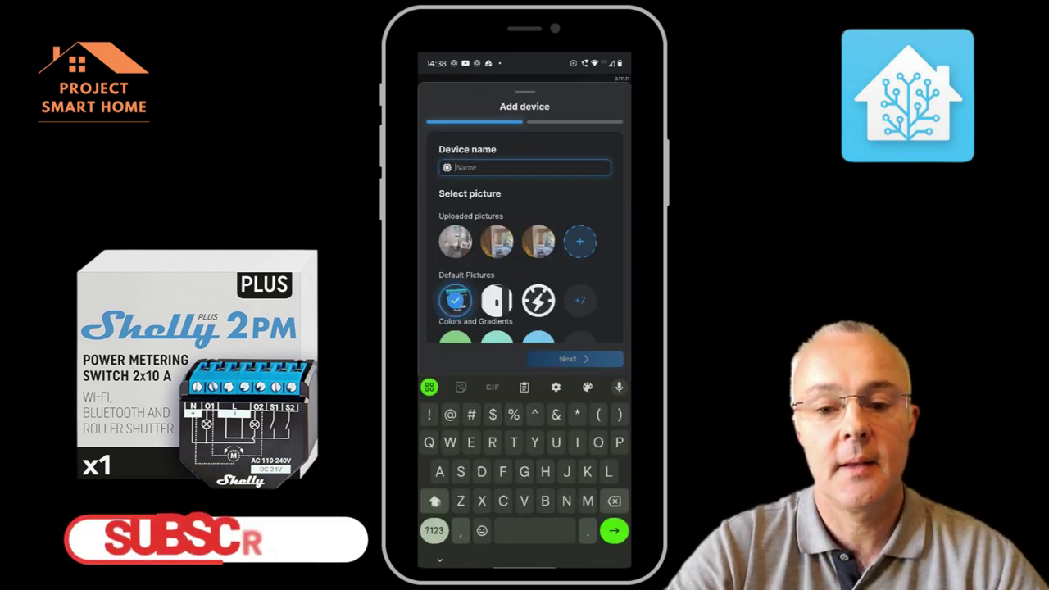
text(age )
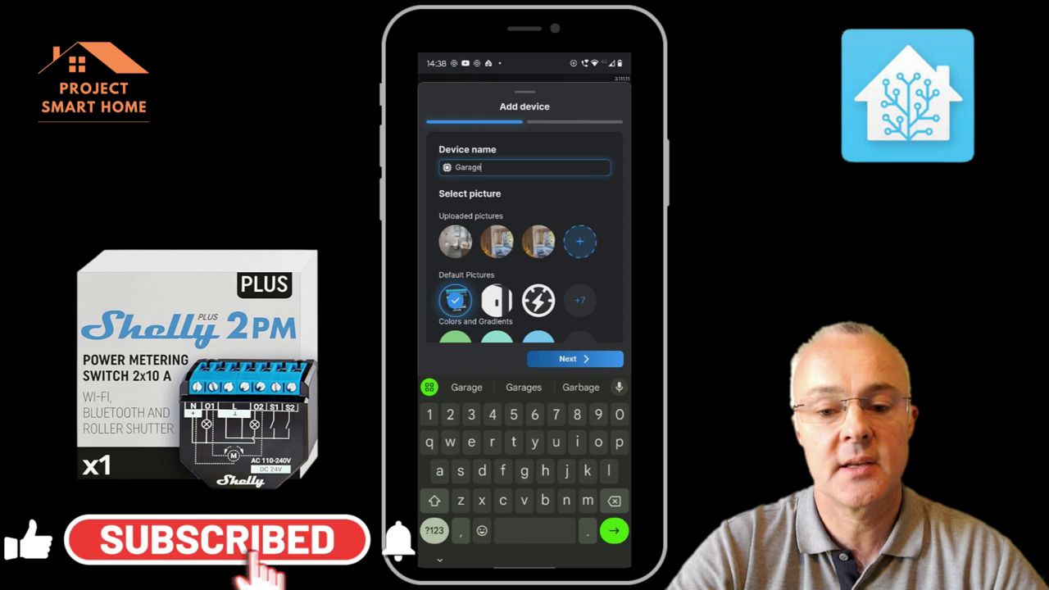
text(Do)
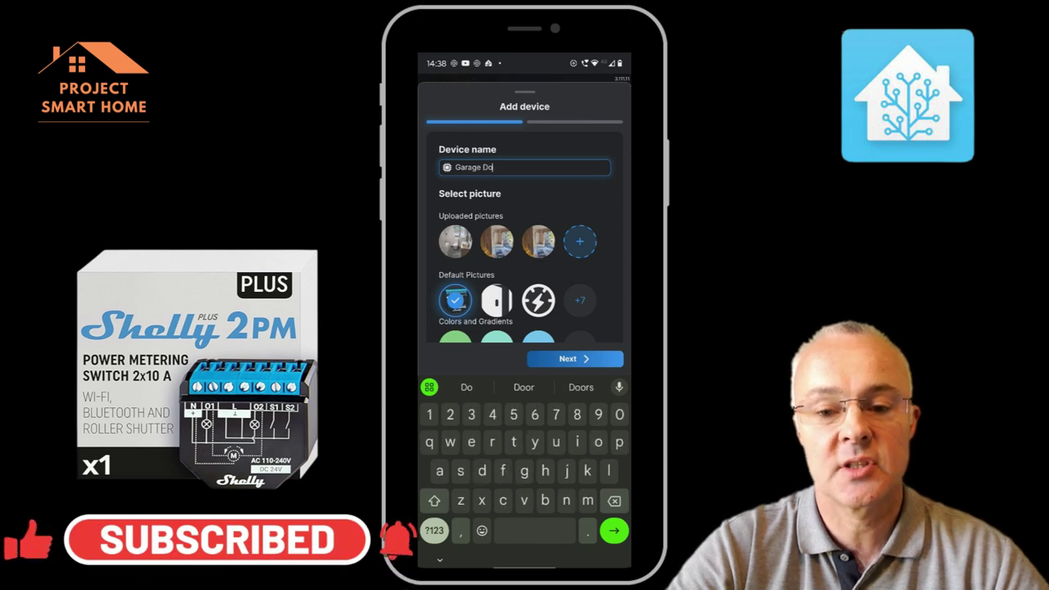
text(or Roller)
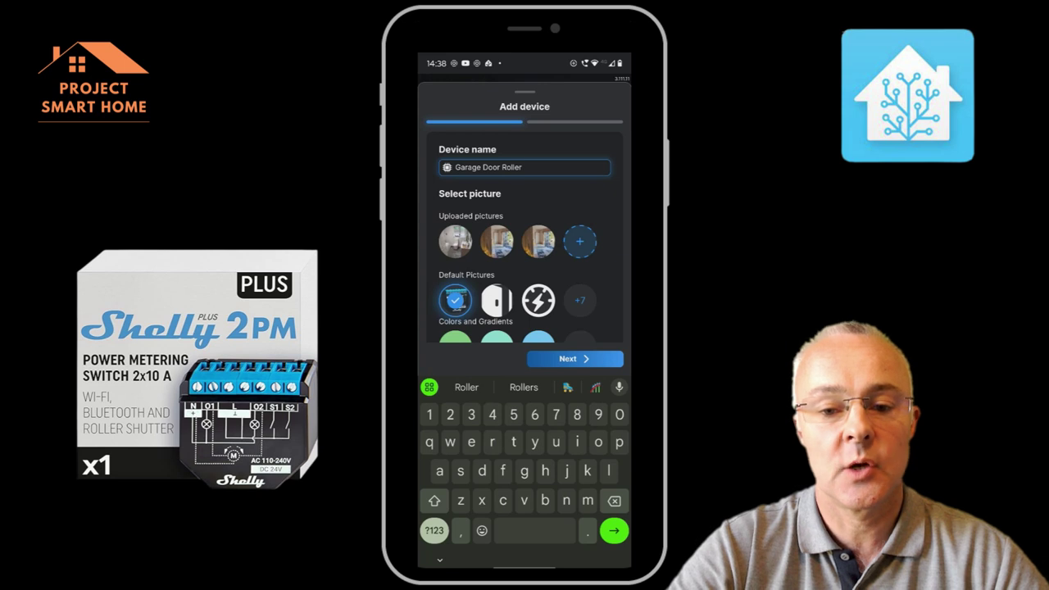
click(574, 358)
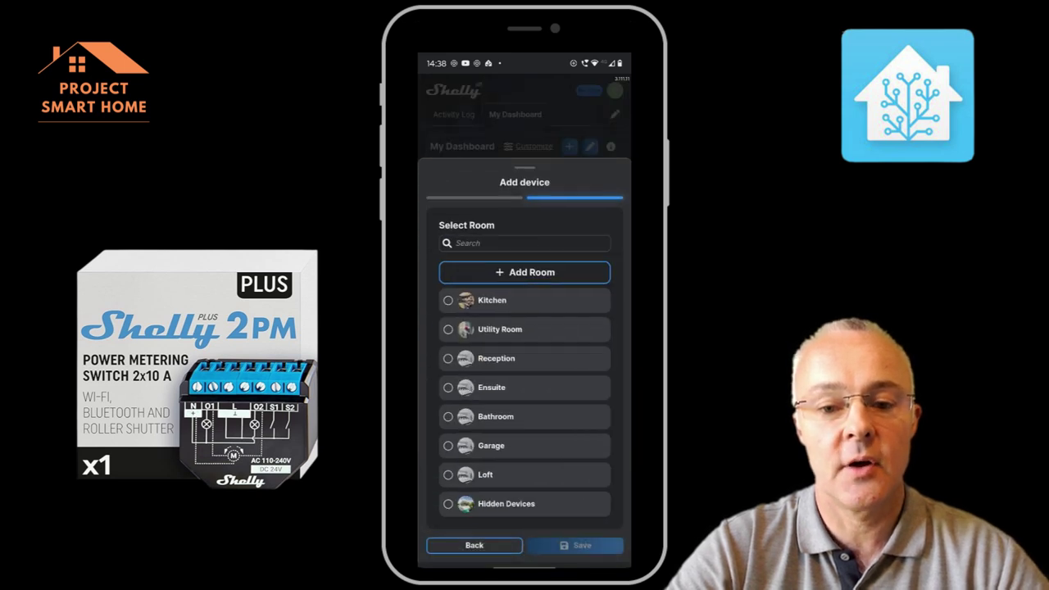
click(491, 445)
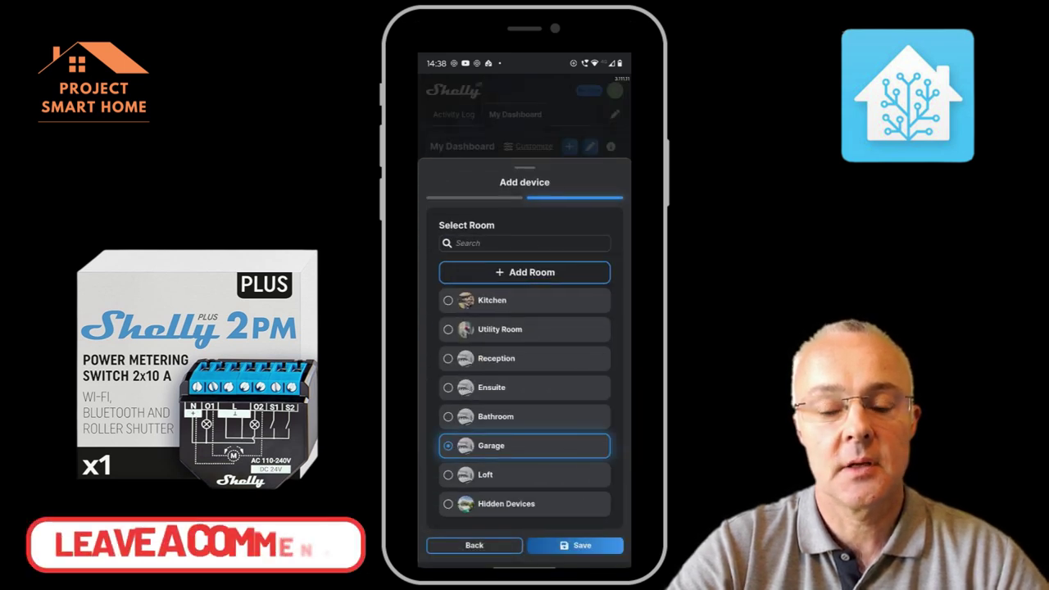
click(575, 545)
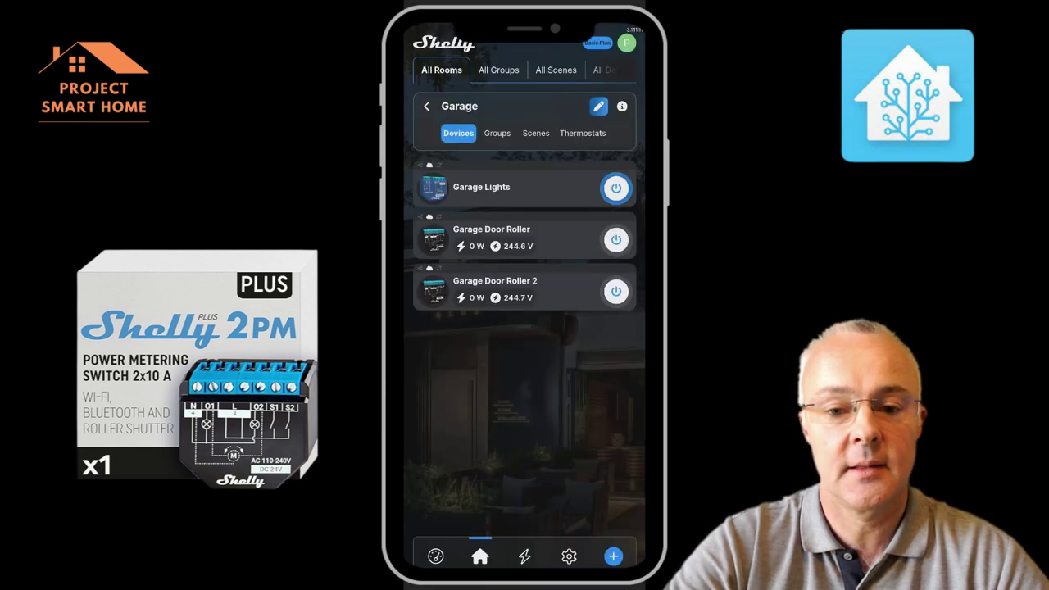
Update the firmware of the Garage Door Roller device from its settings.
click(567, 232)
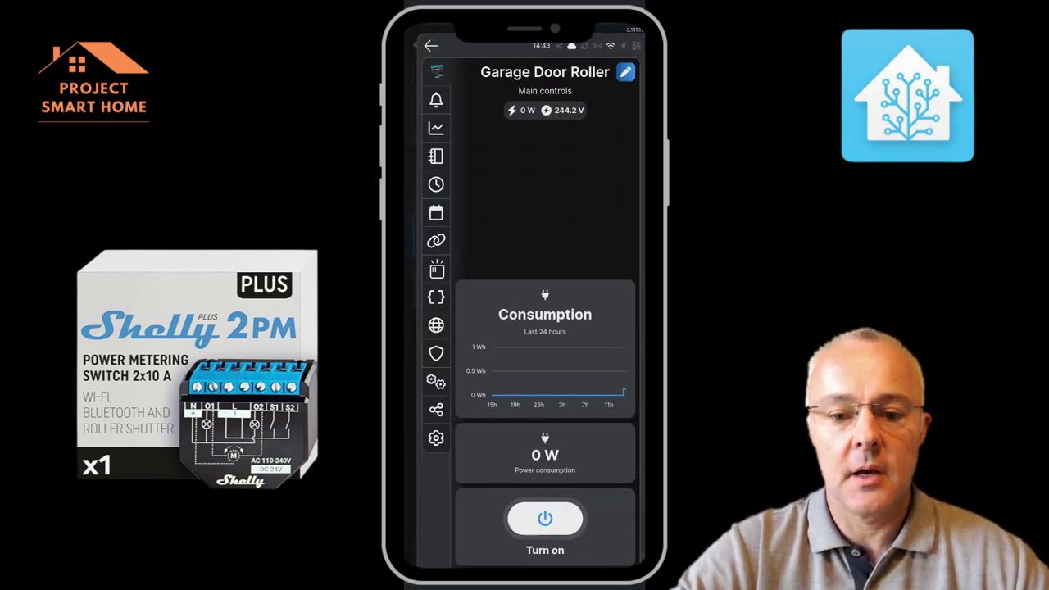
click(436, 438)
click(516, 296)
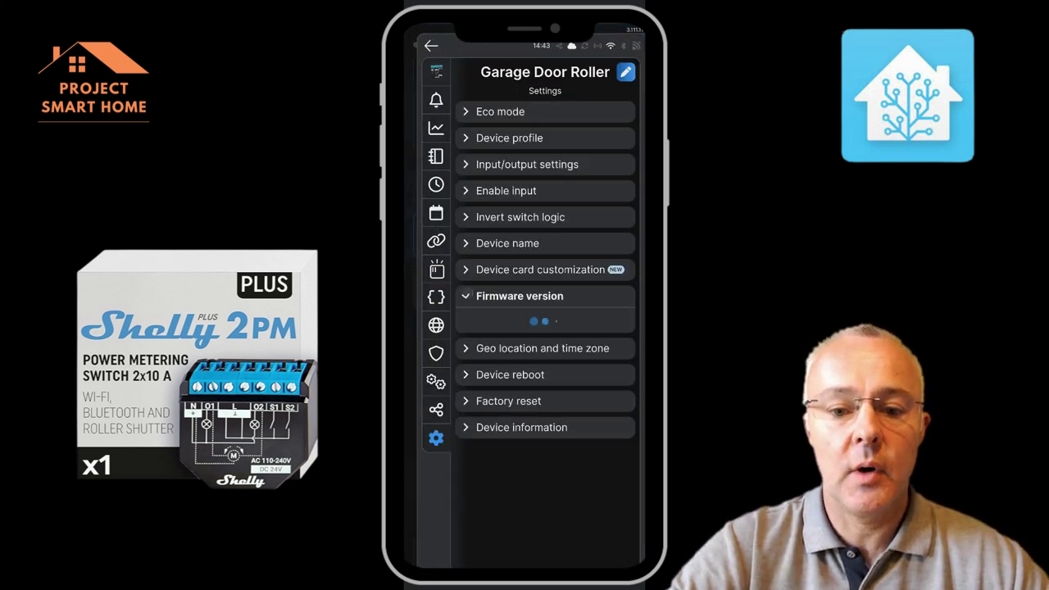
click(592, 473)
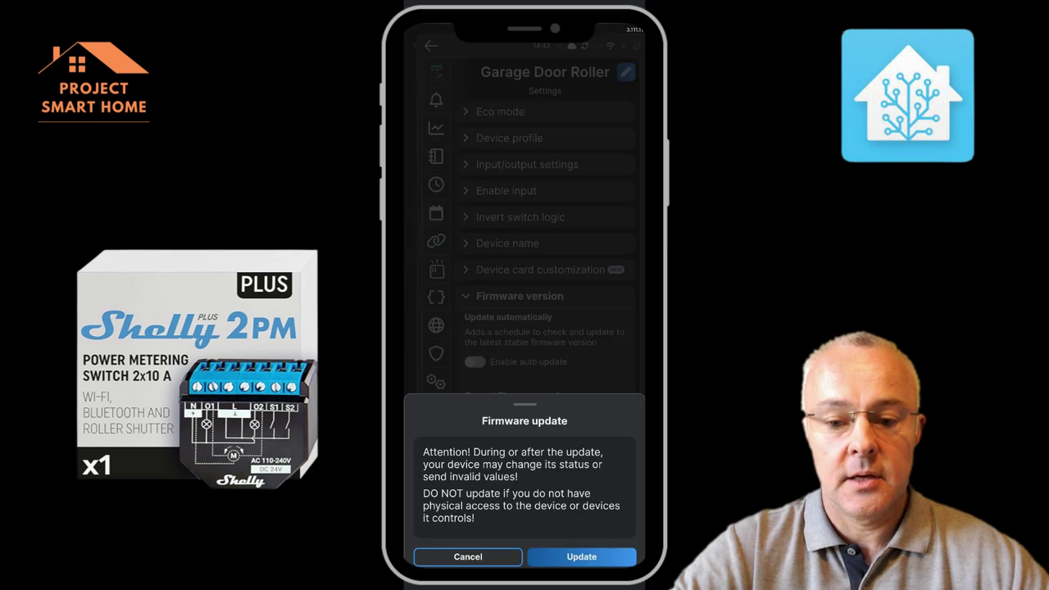
click(601, 551)
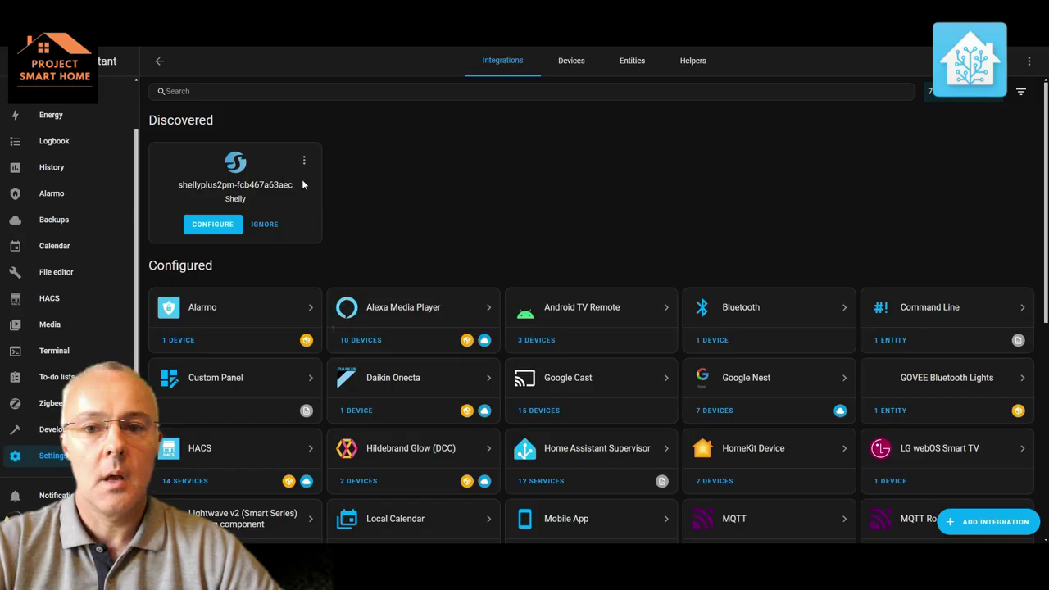
In Home Assistant, set up the discovered Shelly Plus 2PM integration and assign the device to the Garage area.
click(213, 226)
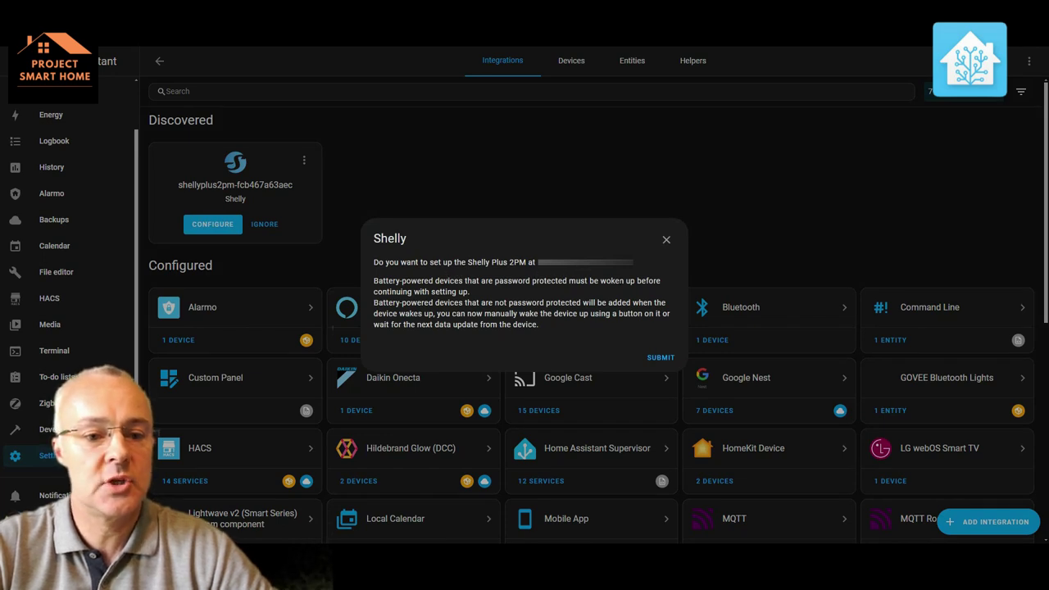
click(661, 358)
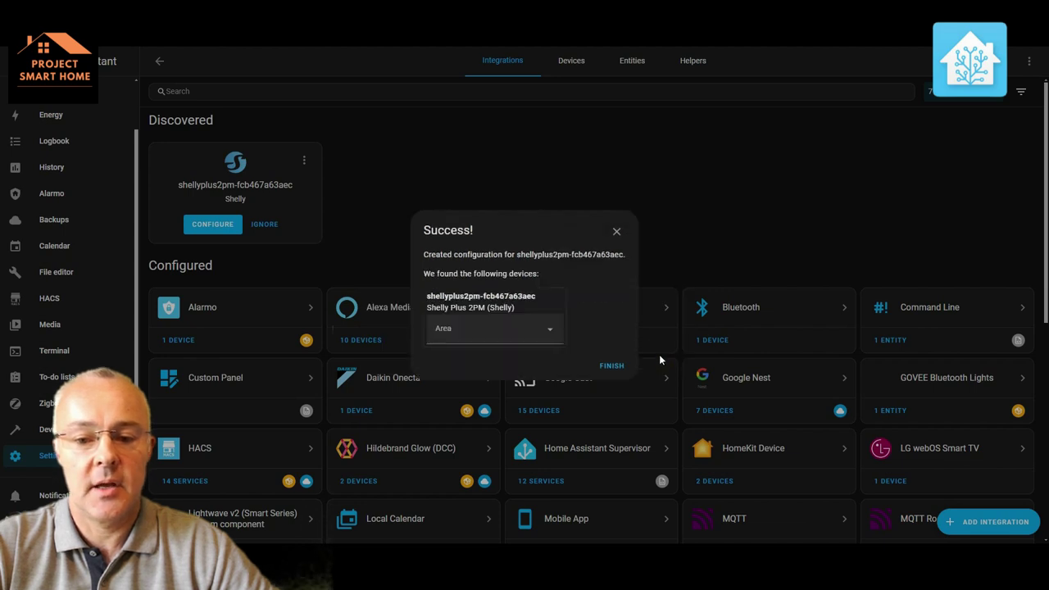
click(553, 329)
scroll(498, 447, down, 3)
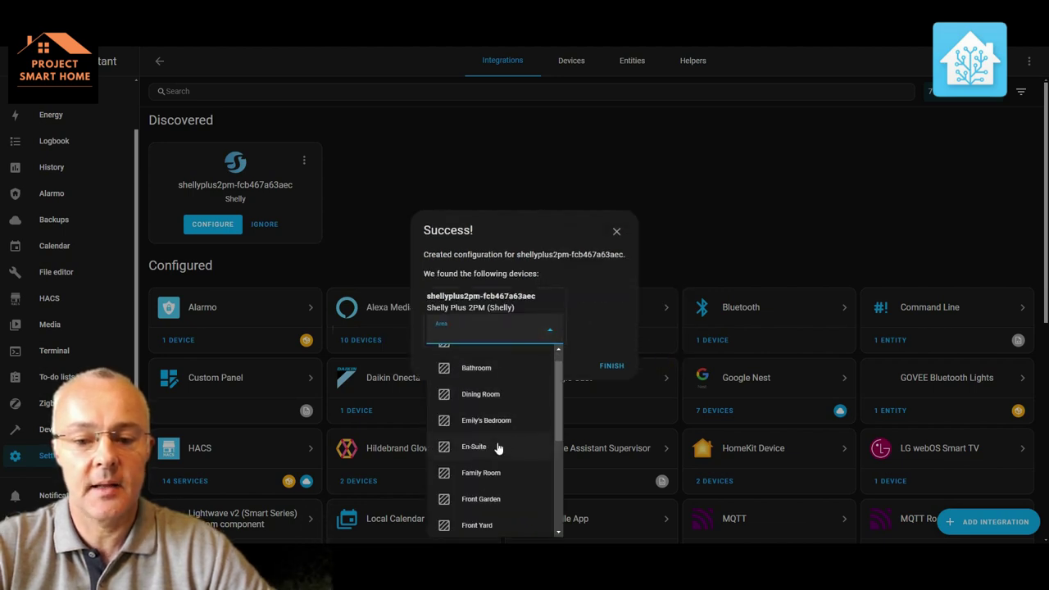
click(488, 493)
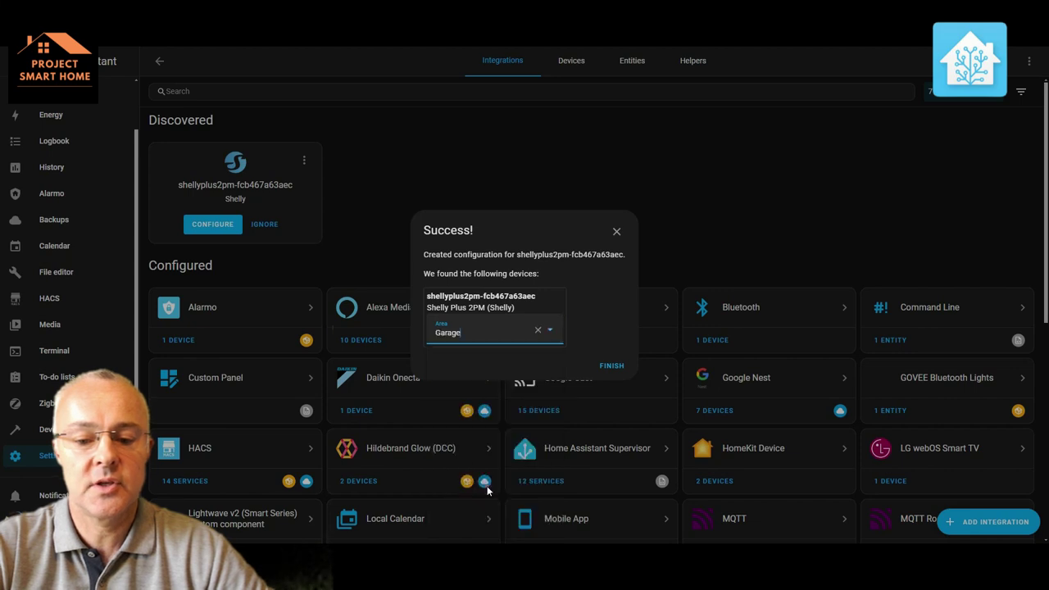
click(607, 366)
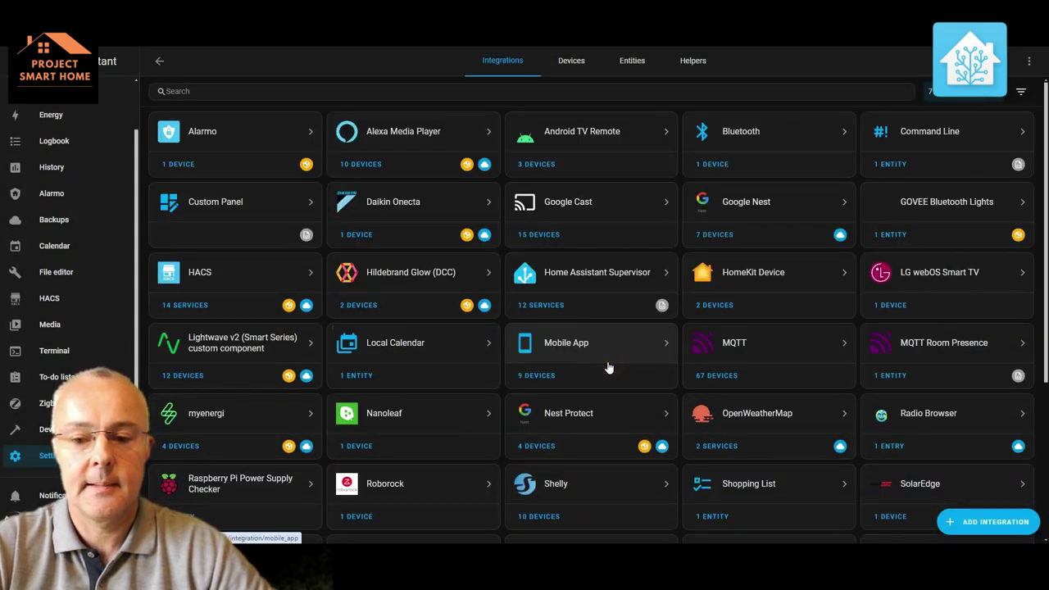
Rename the new shellyplus2pm config entry in the Shelly integration as Garage Roller Door.
scroll(609, 367, down, 5)
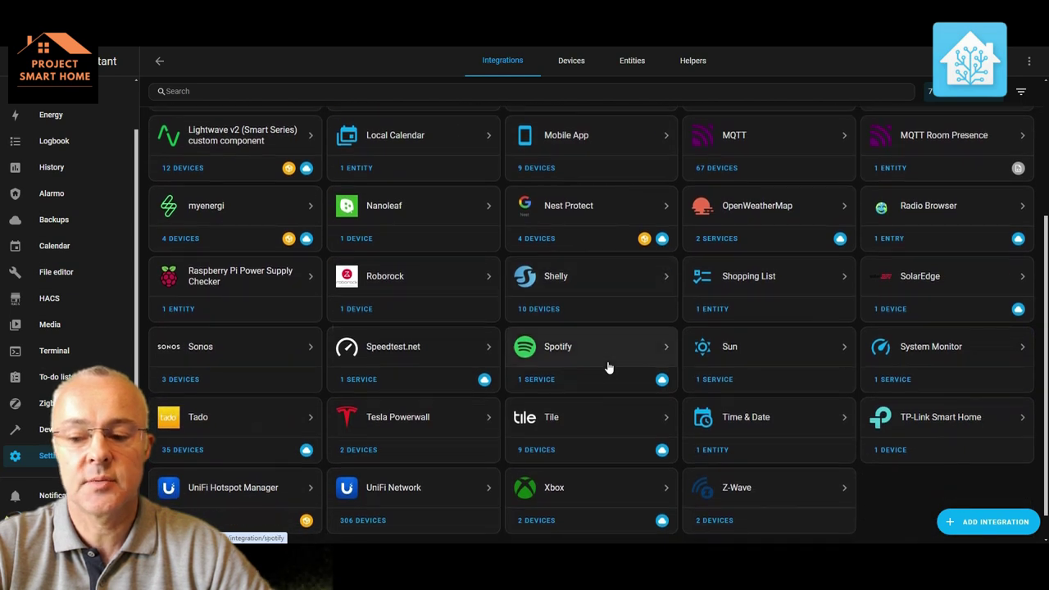
click(563, 283)
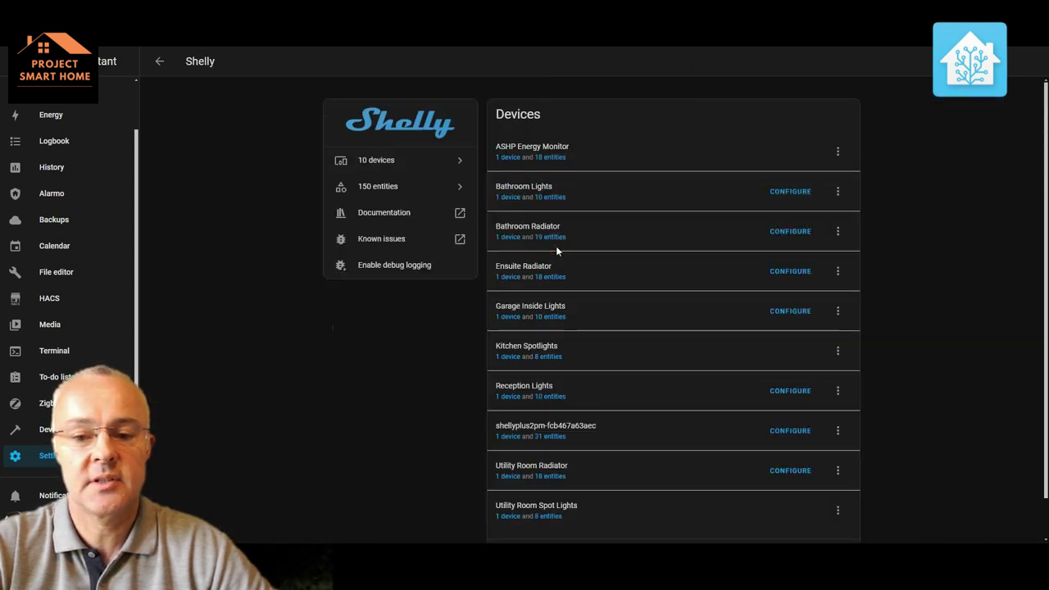
scroll(556, 251, down, 1)
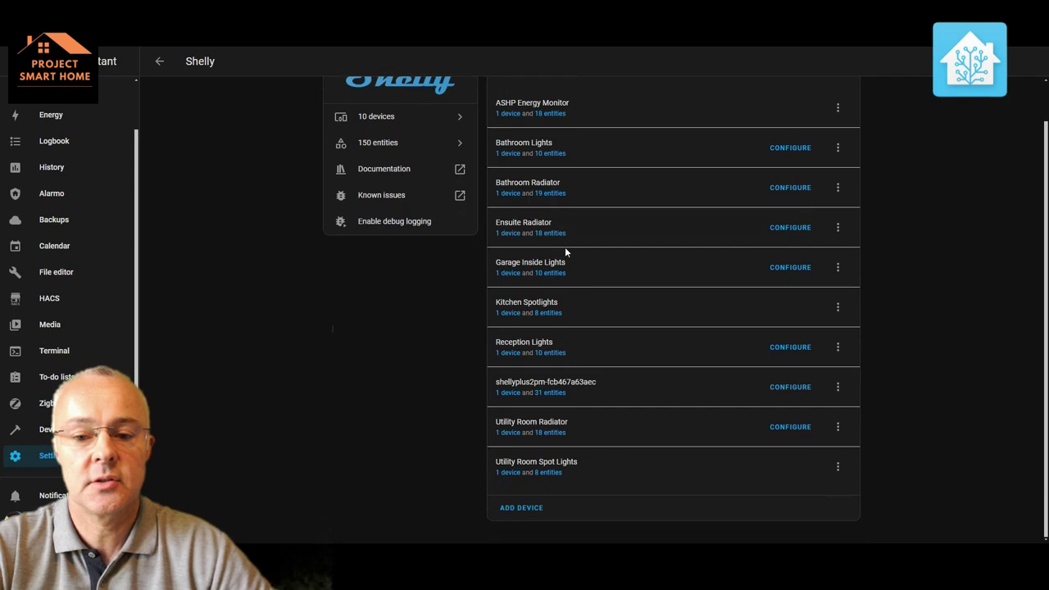
click(838, 389)
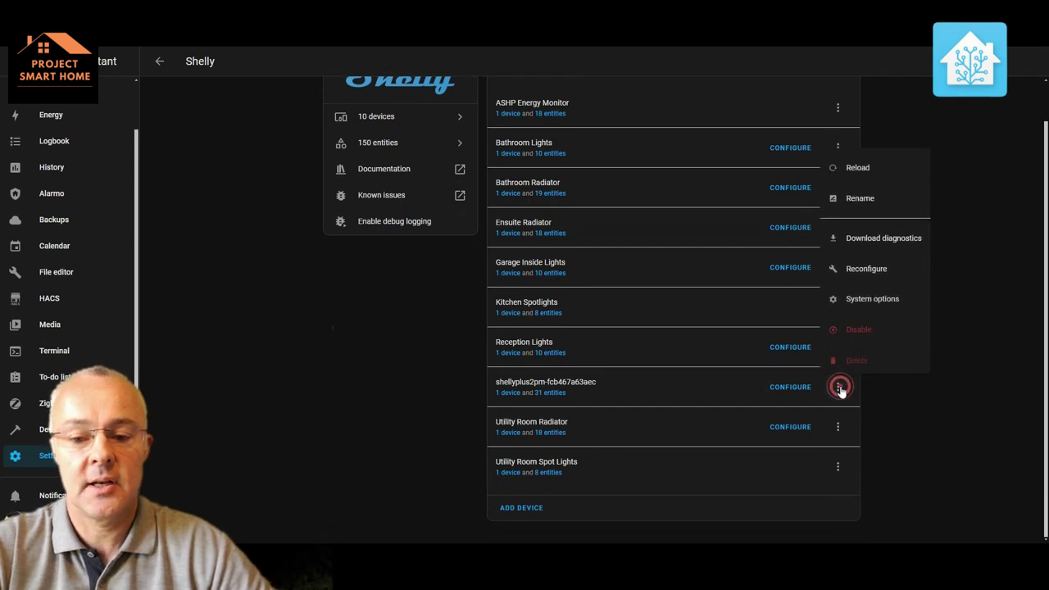
click(874, 197)
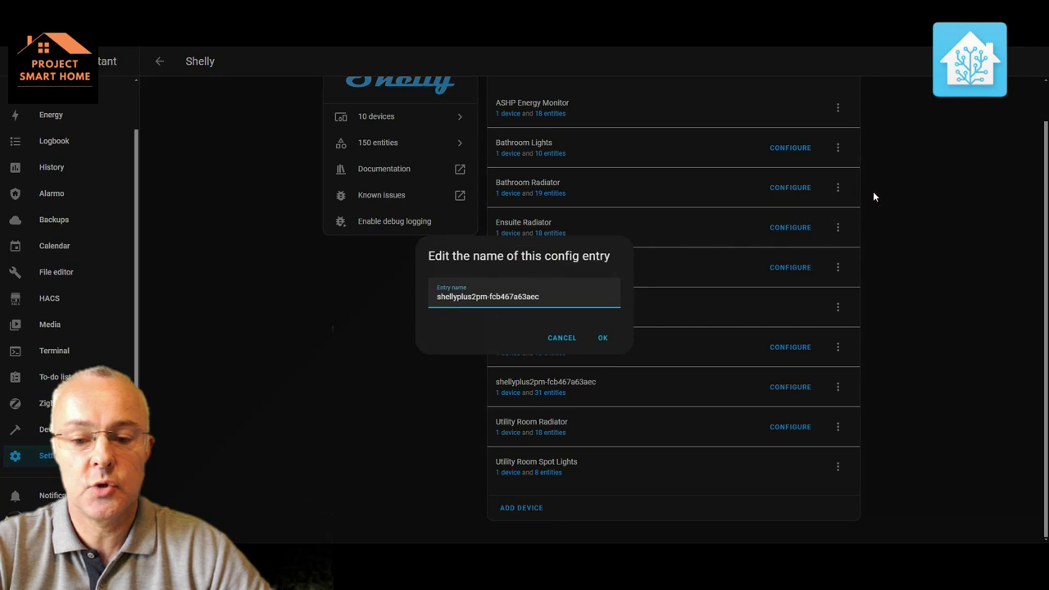
key(BackSpace)
key(BackSpace)
key(BackSpace)
key(BackSpace)
key(BackSpace)
key(BackSpace)
key(BackSpace)
key(BackSpace)
key(BackSpace)
key(BackSpace)
key(BackSpace)
key(BackSpace)
key(BackSpace)
key(BackSpace)
key(BackSpace)
key(BackSpace)
key(BackSpace)
key(BackSpace)
key(BackSpace)
key(BackSpace)
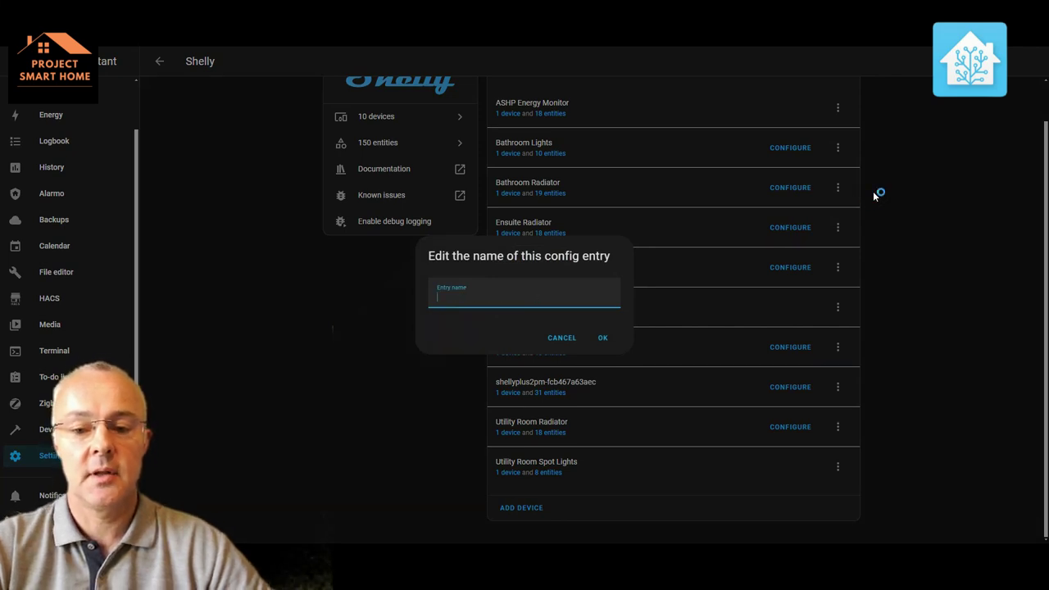
text(Garag)
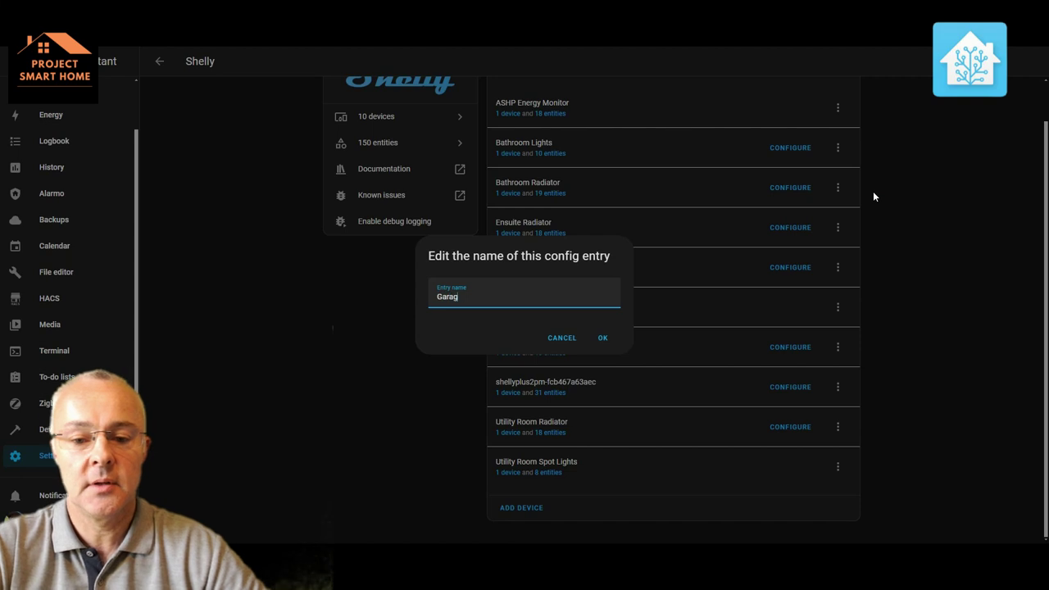
text(e Roller Door)
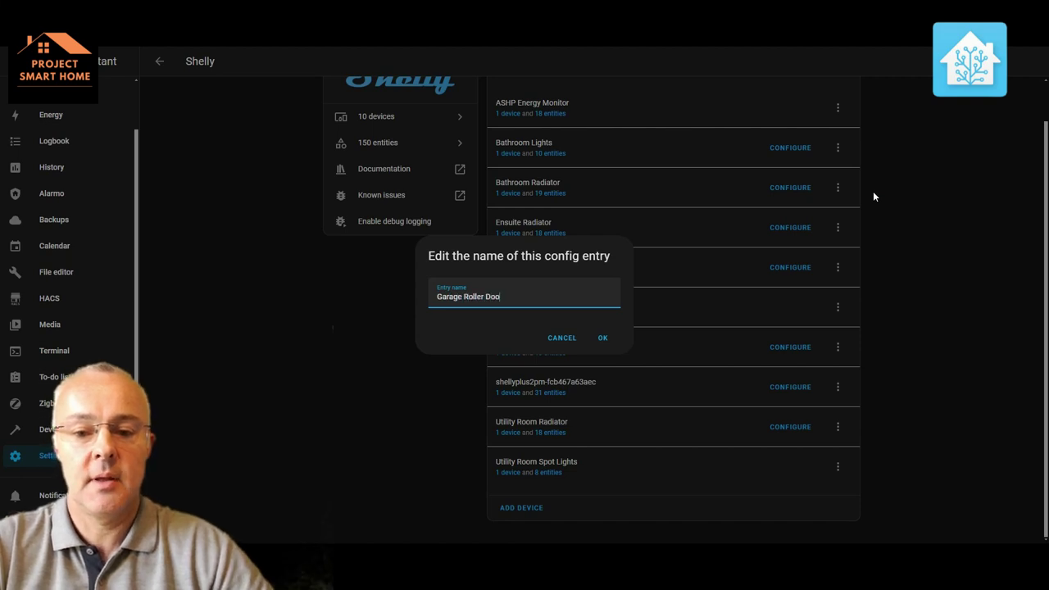
click(603, 337)
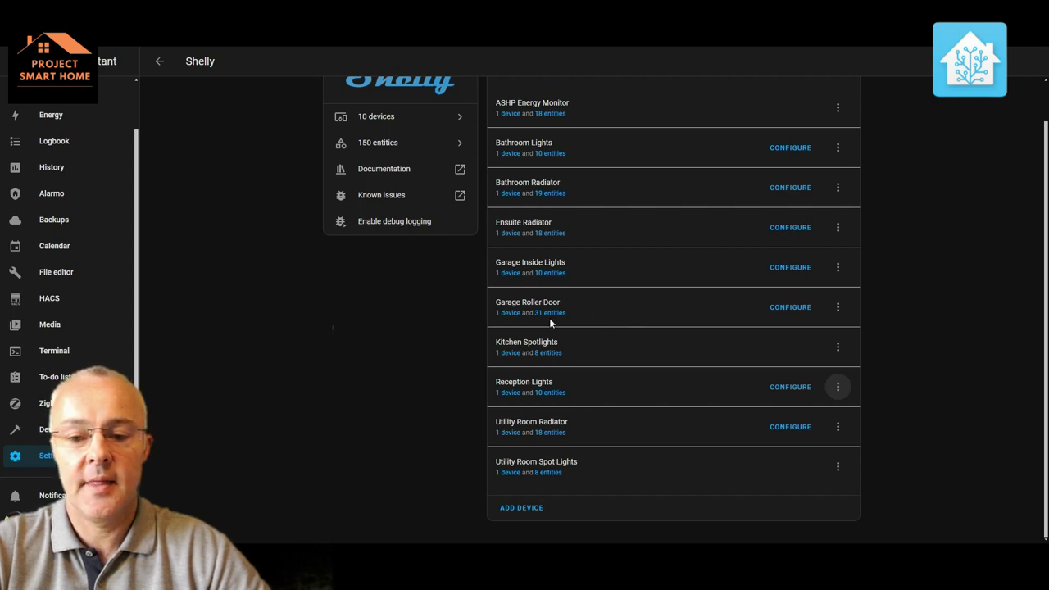
Open the Garage Roller Door entry's device, rename the device as Garage Roller Door and rename its entity IDs too.
click(508, 314)
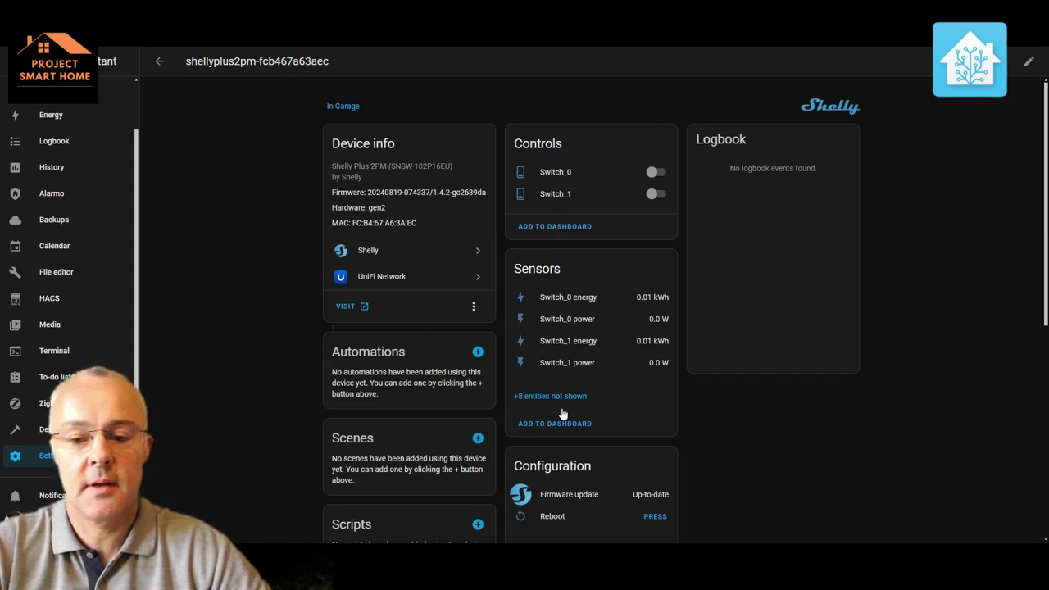
scroll(562, 414, down, 1)
scroll(562, 414, up, 1)
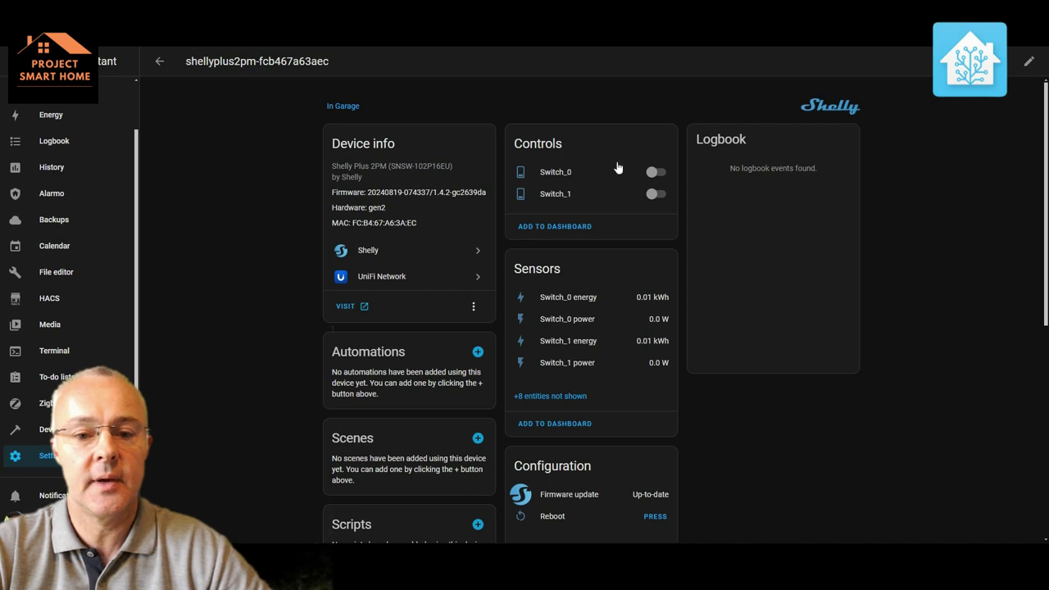
click(1030, 64)
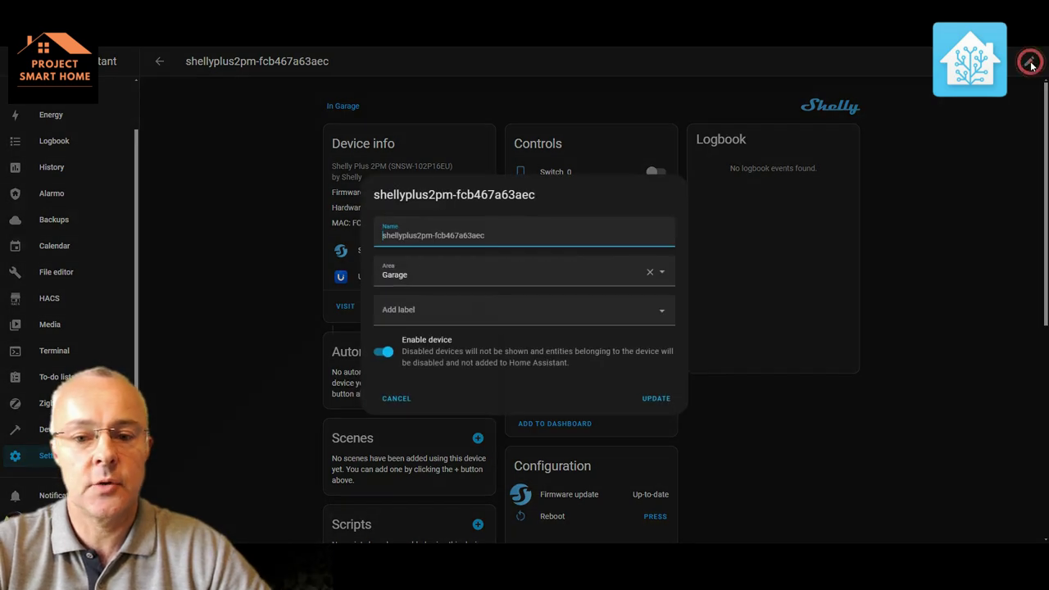
key(ctrl+a)
key(BackSpace)
text(Garage Roller Door)
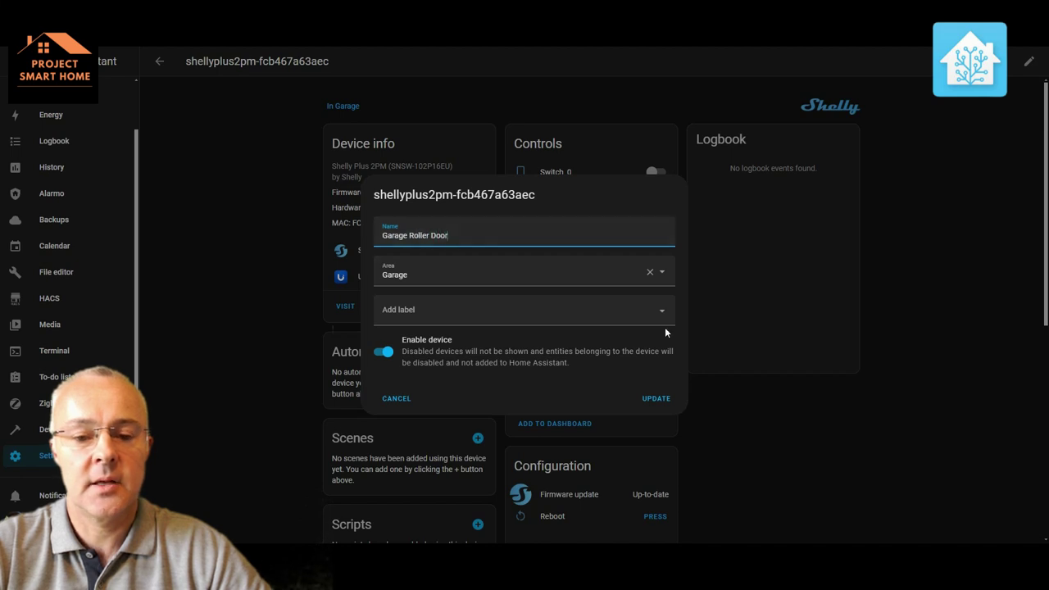
click(660, 399)
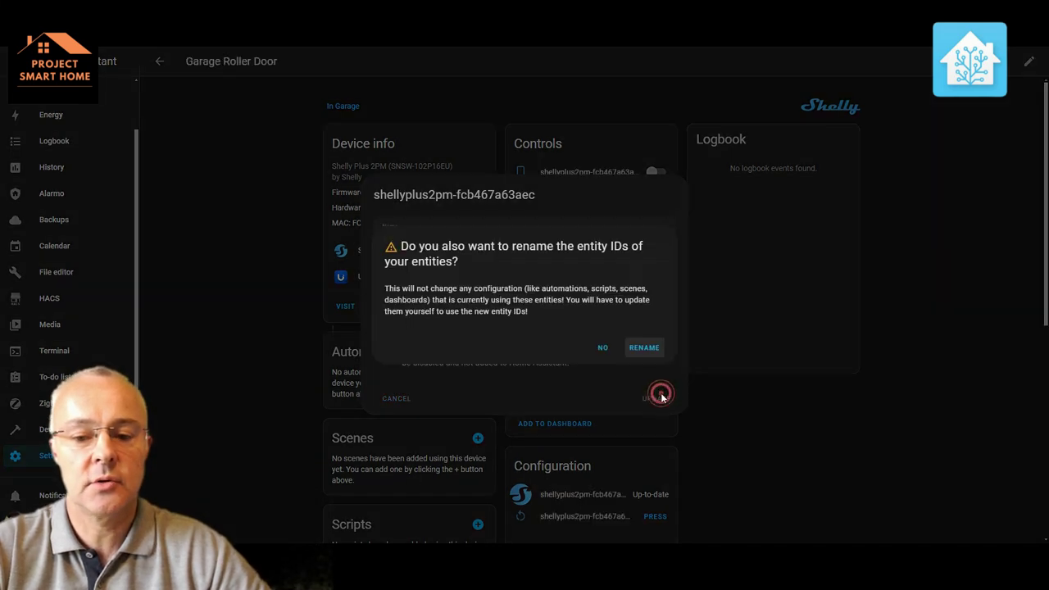
click(645, 348)
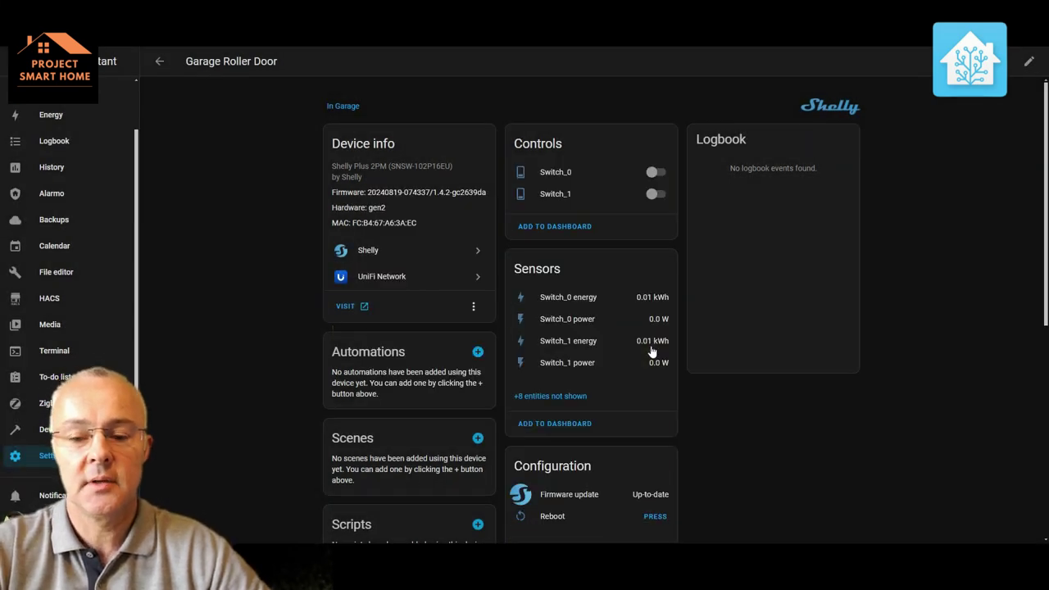
Review the name and entity ID settings of the Garage Roller Door's Switch_0 control.
click(563, 173)
click(636, 88)
click(448, 134)
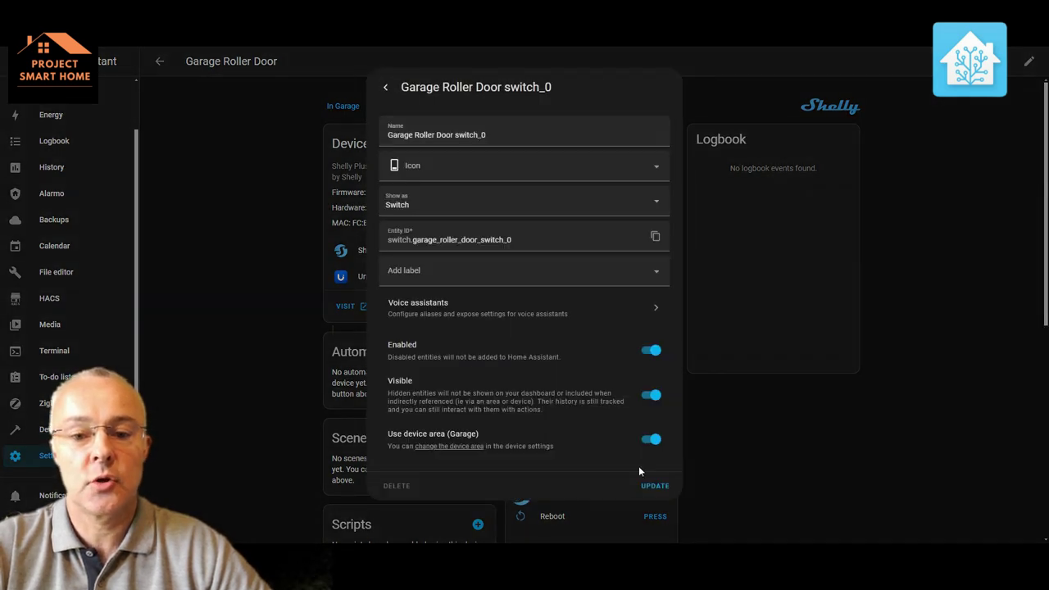
click(386, 87)
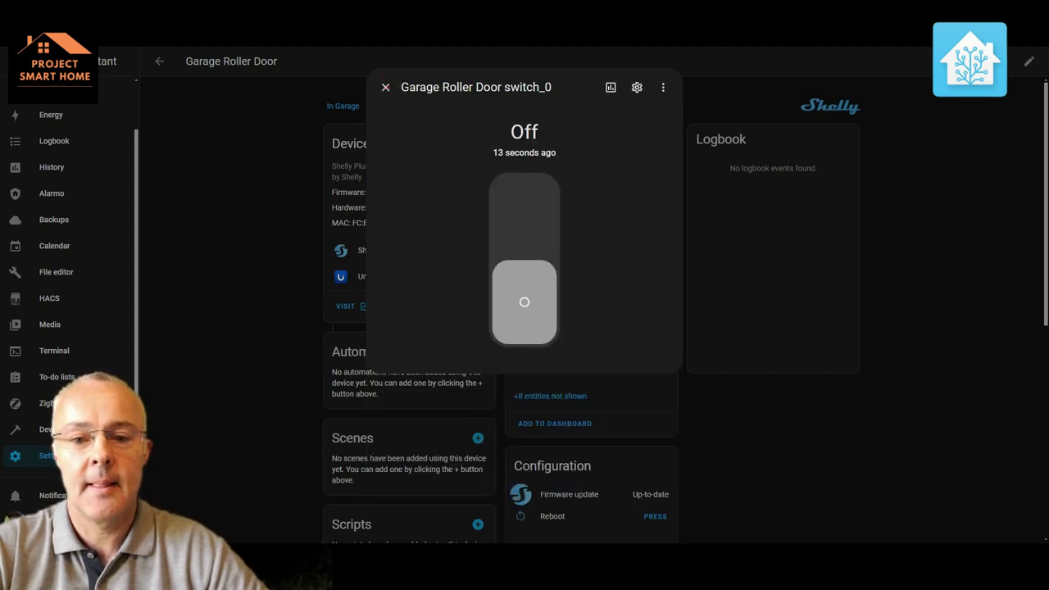
click(386, 87)
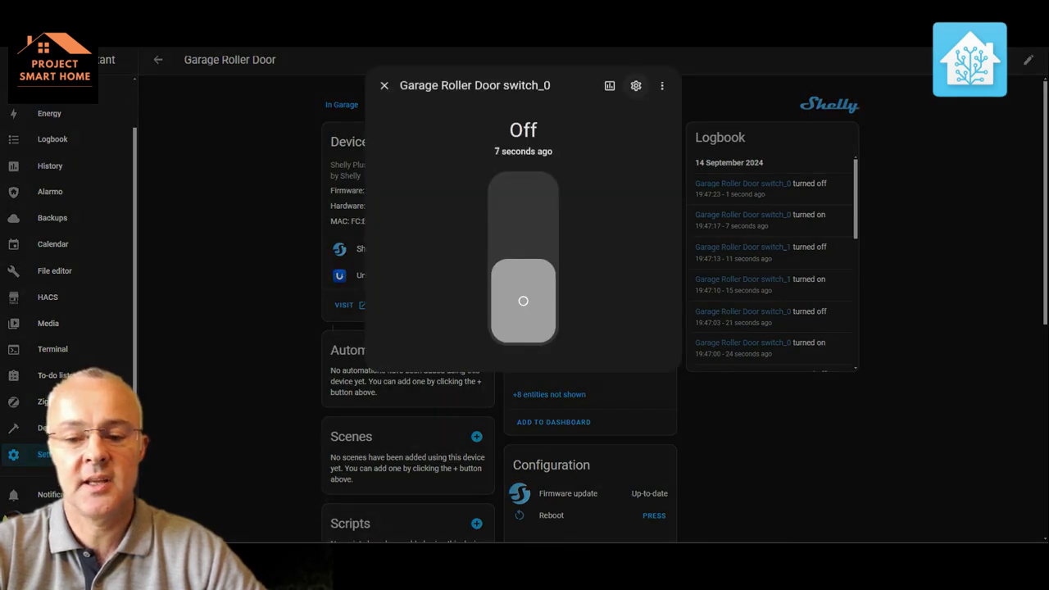
Rename the Switch_0 control as Garage Roller Door DOWN and save the change.
click(635, 86)
key(BackSpace)
key(BackSpace)
key(BackSpace)
key(BackSpace)
key(BackSpace)
key(BackSpace)
key(BackSpace)
key(BackSpace)
text(DOWN)
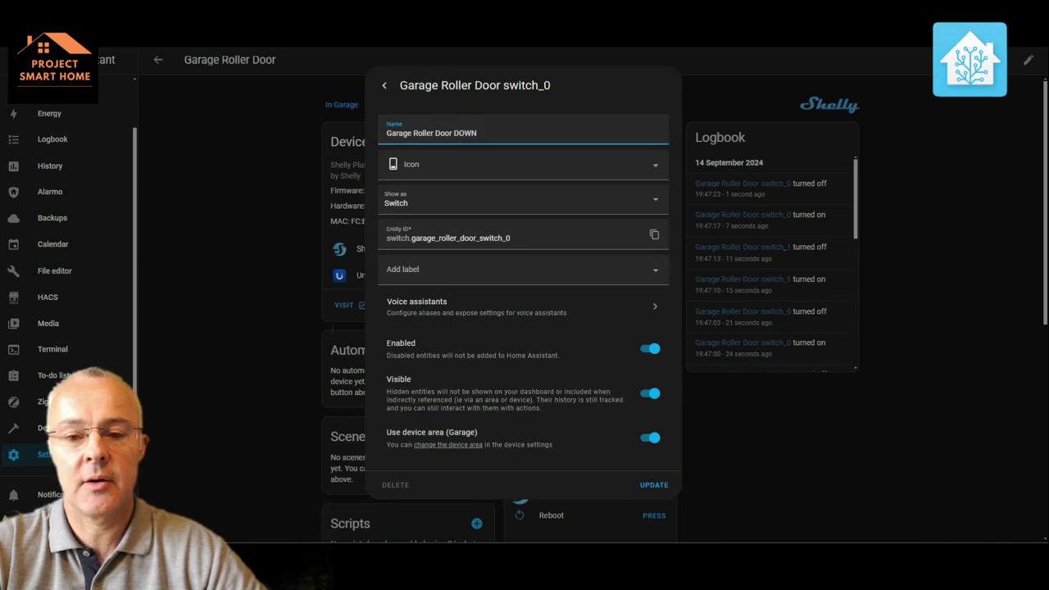
click(654, 484)
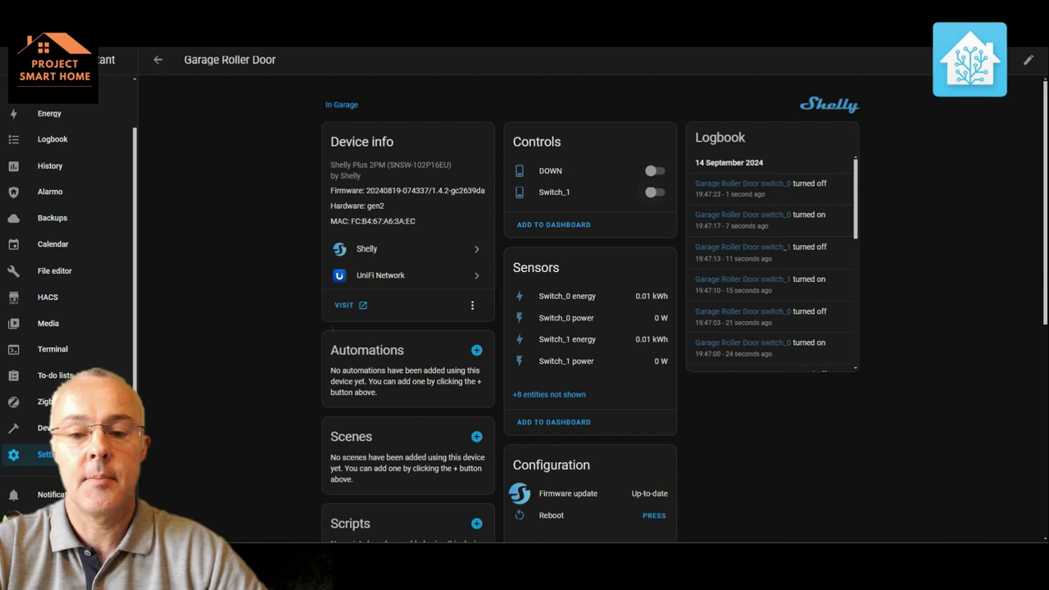
Rename the Switch_1 control as Garage Roller Door UP and save the change.
click(554, 192)
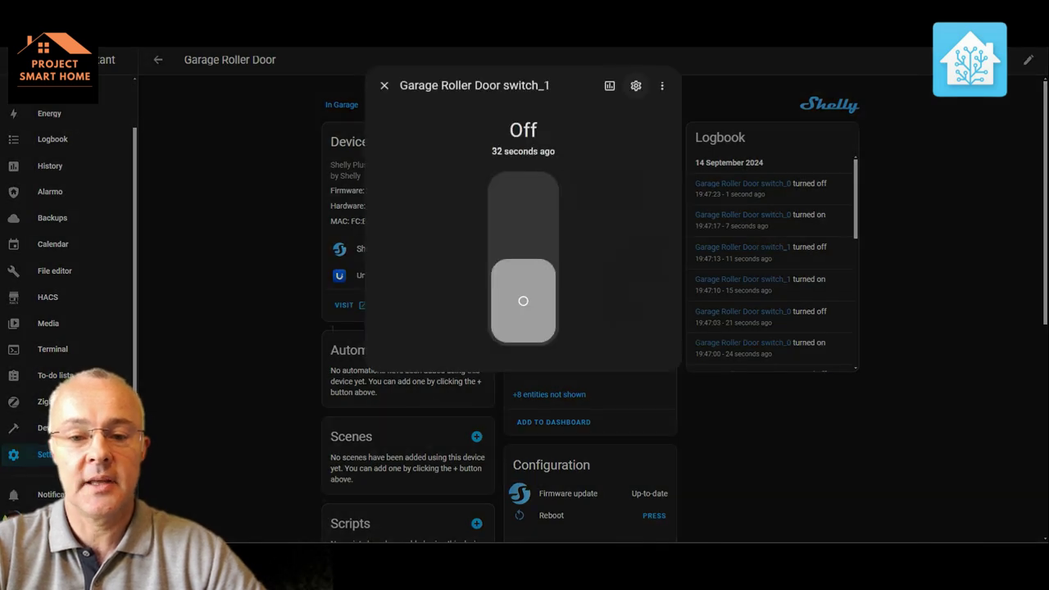
click(635, 85)
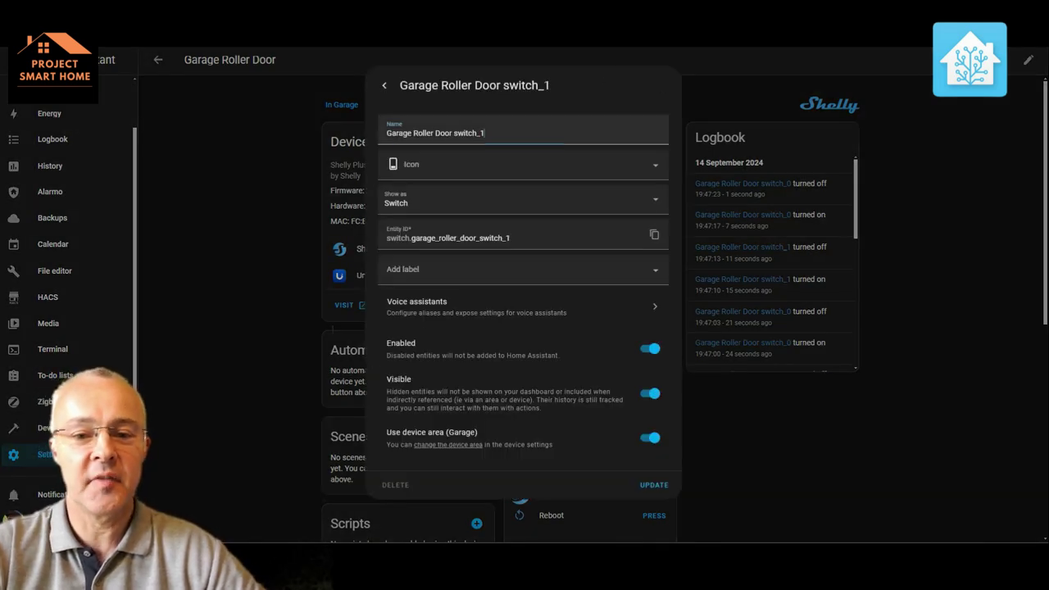
key(BackSpace)
key(BackSpace)
key(BackSpace)
key(BackSpace)
key(BackSpace)
key(BackSpace)
key(BackSpace)
key(BackSpace)
key(BackSpace)
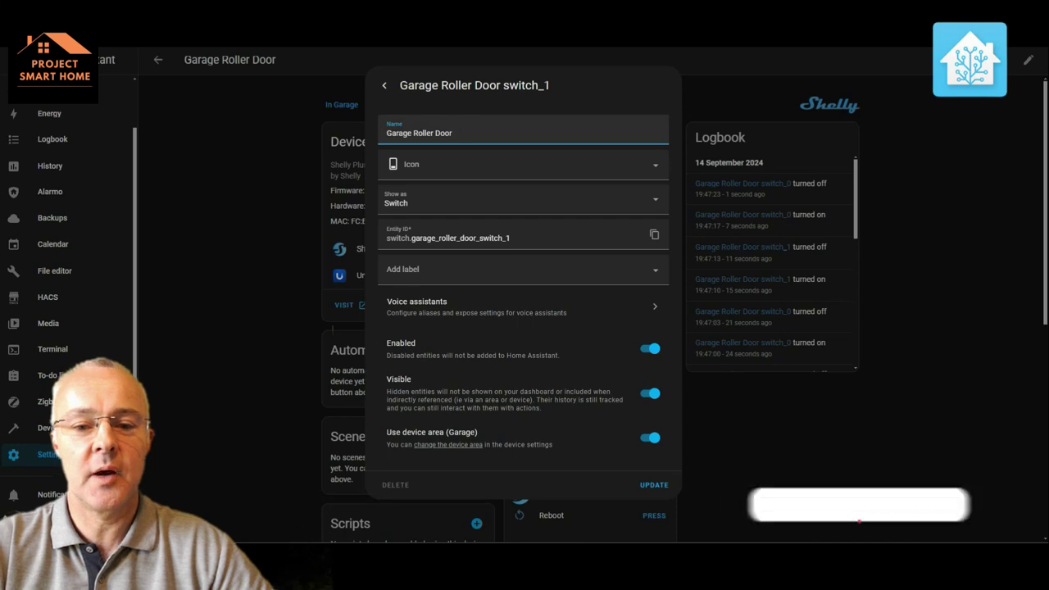
text(UP)
key(Return)
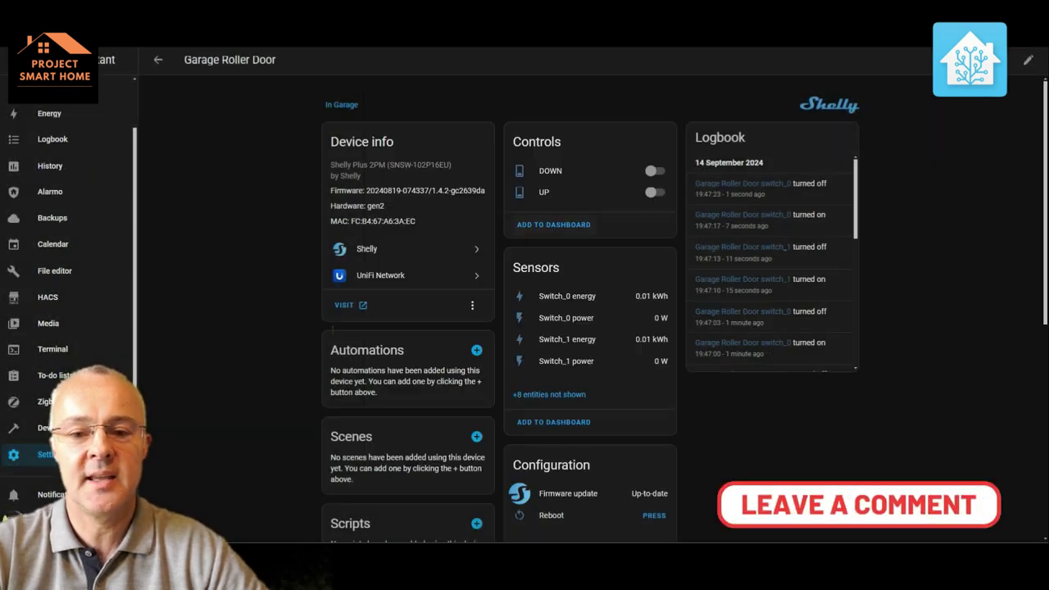
Add the Garage Roller Door's DOWN and UP controls to the Garage view of the Home dashboard.
click(553, 224)
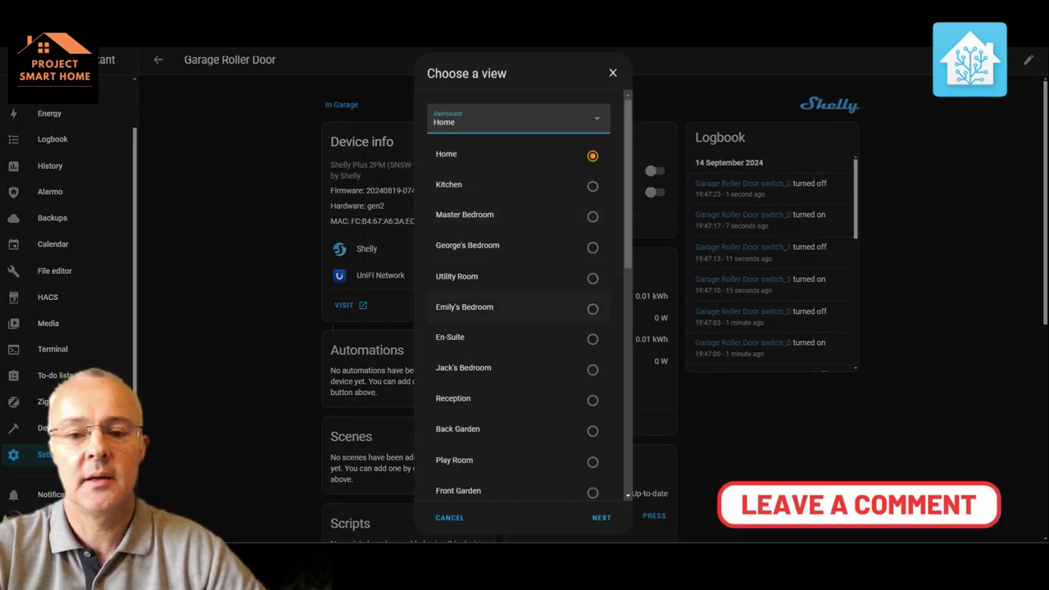
scroll(508, 385, down, 5)
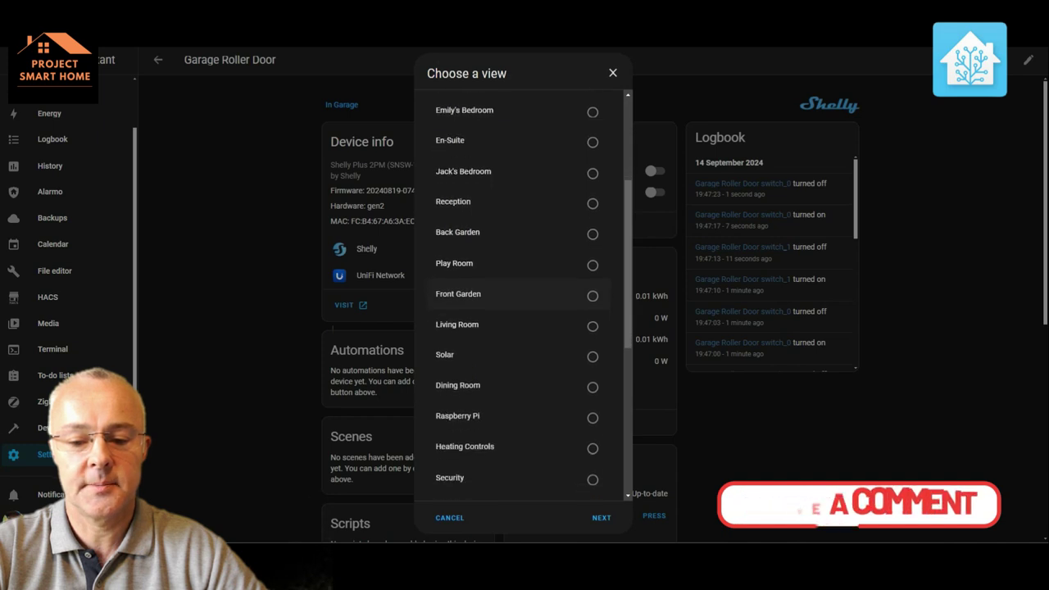
scroll(533, 328, down, 2)
click(593, 454)
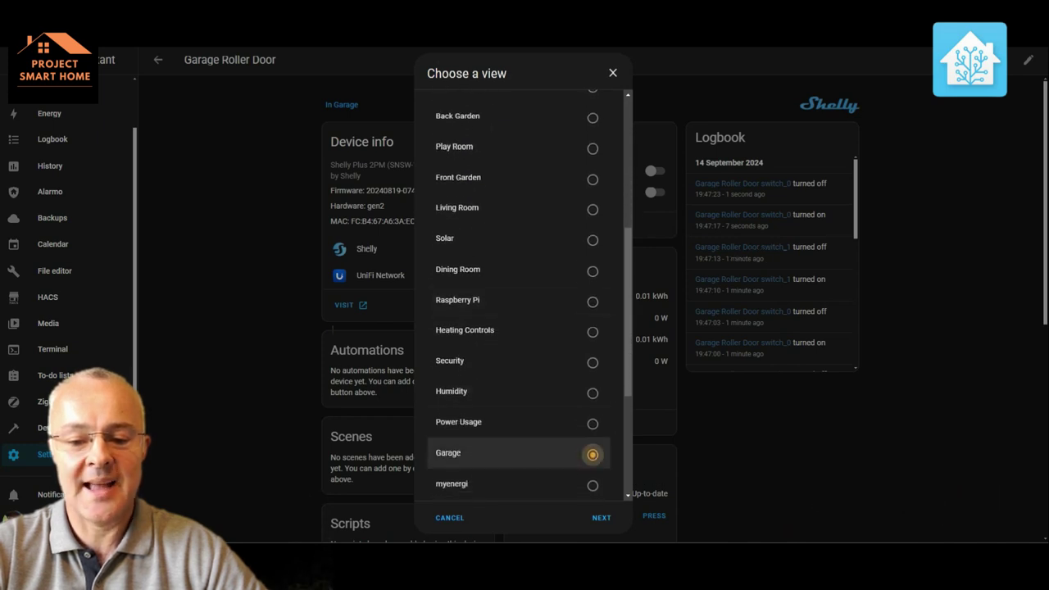
click(602, 517)
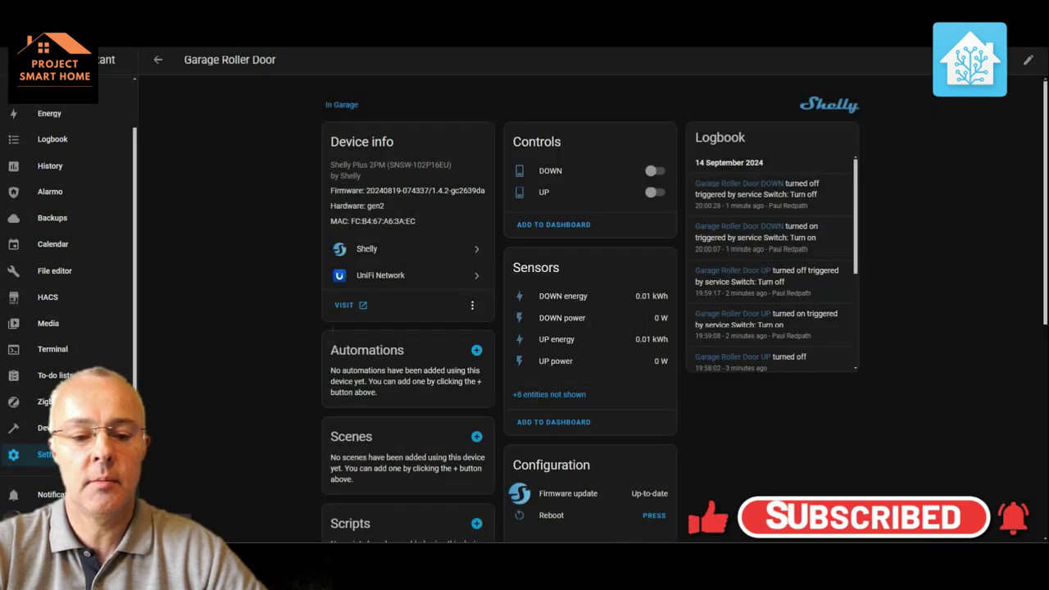
Open the dashboard's Garage view for editing and move the Garage Roller Door card up to position 3.
scroll(66, 287, up, 1)
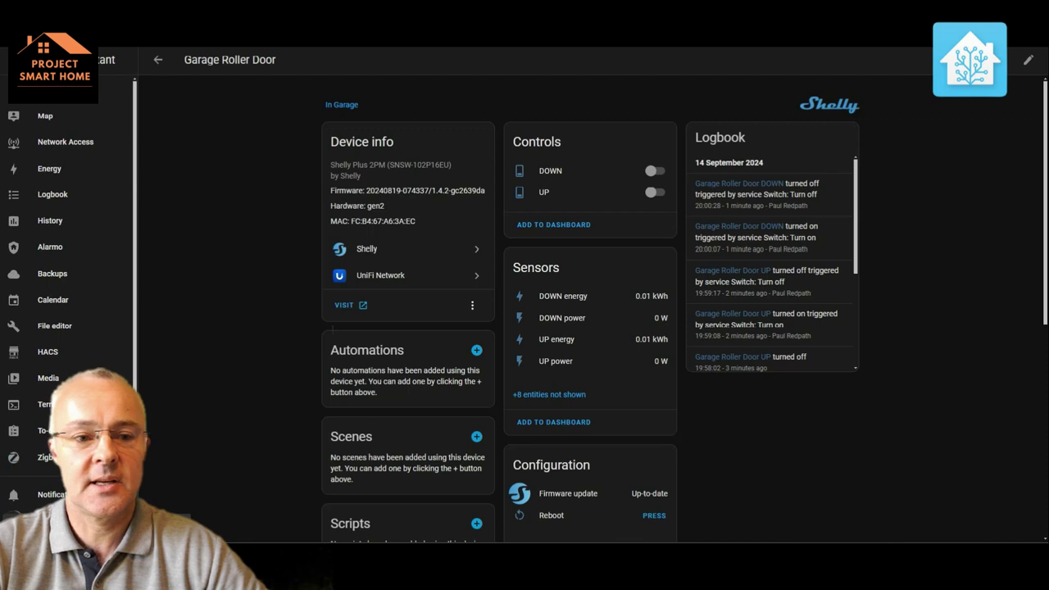
click(115, 90)
click(250, 457)
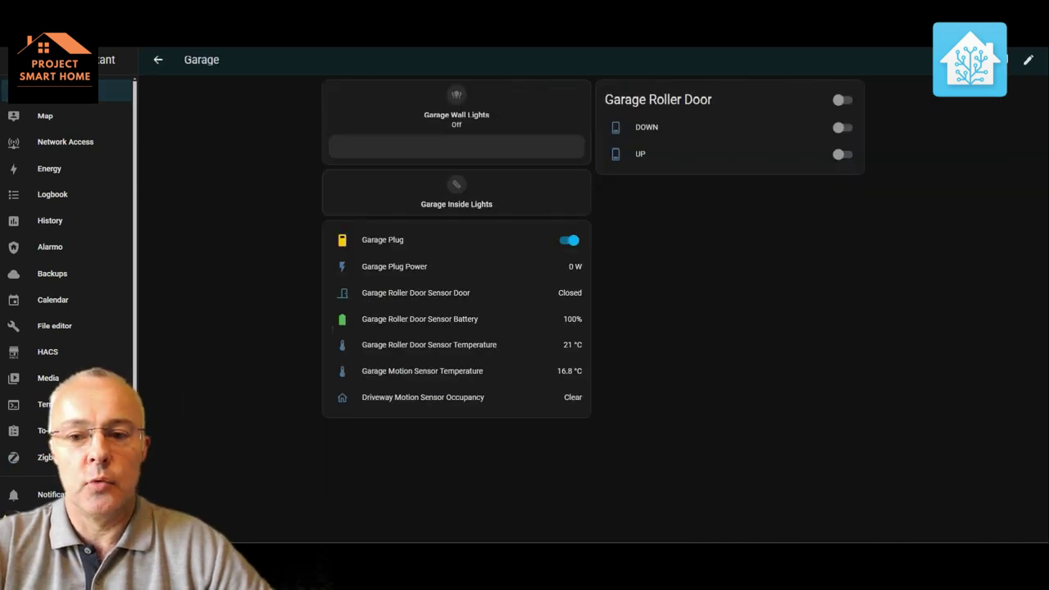
click(1028, 59)
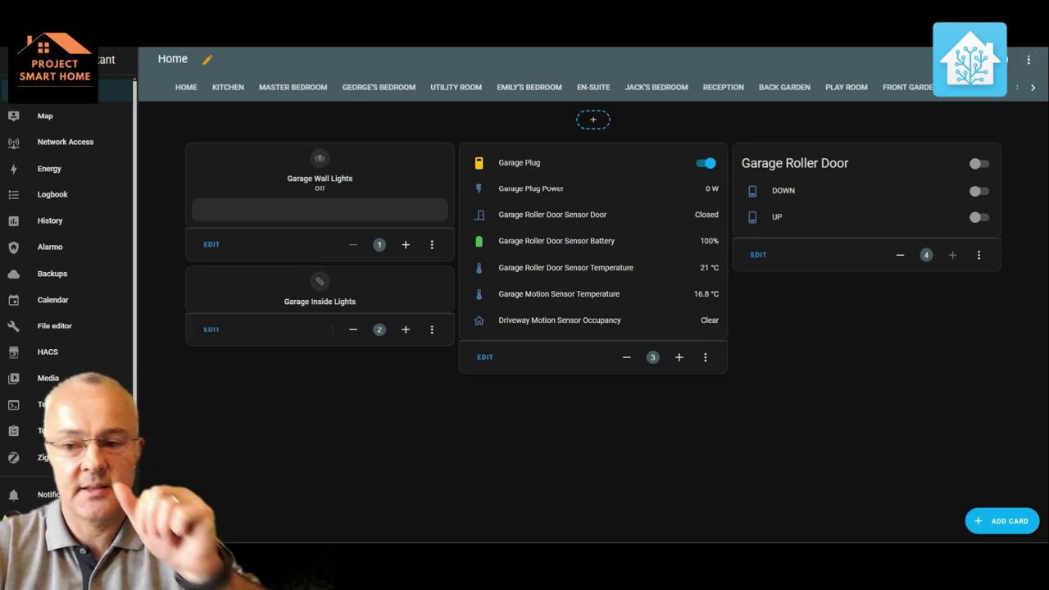
click(900, 255)
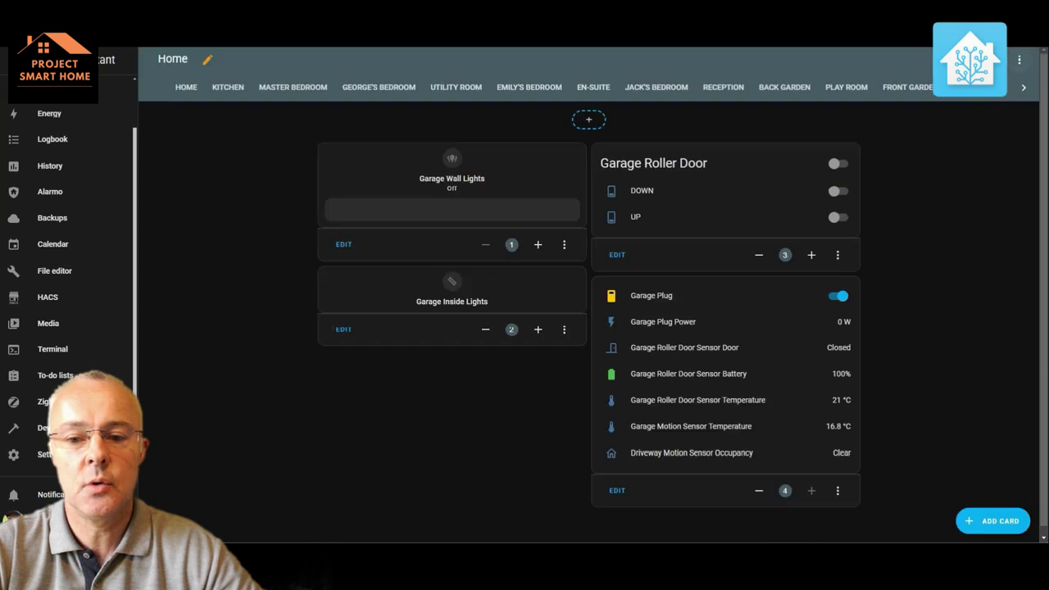
Turn off the header toggle of the Garage Roller Door entities card and save the card.
click(617, 255)
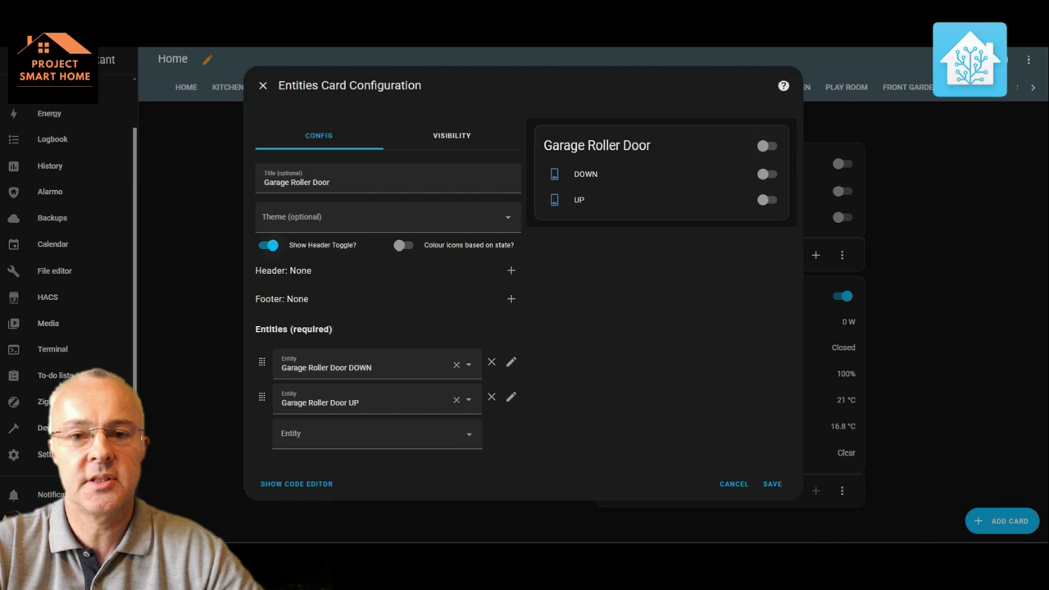
click(268, 245)
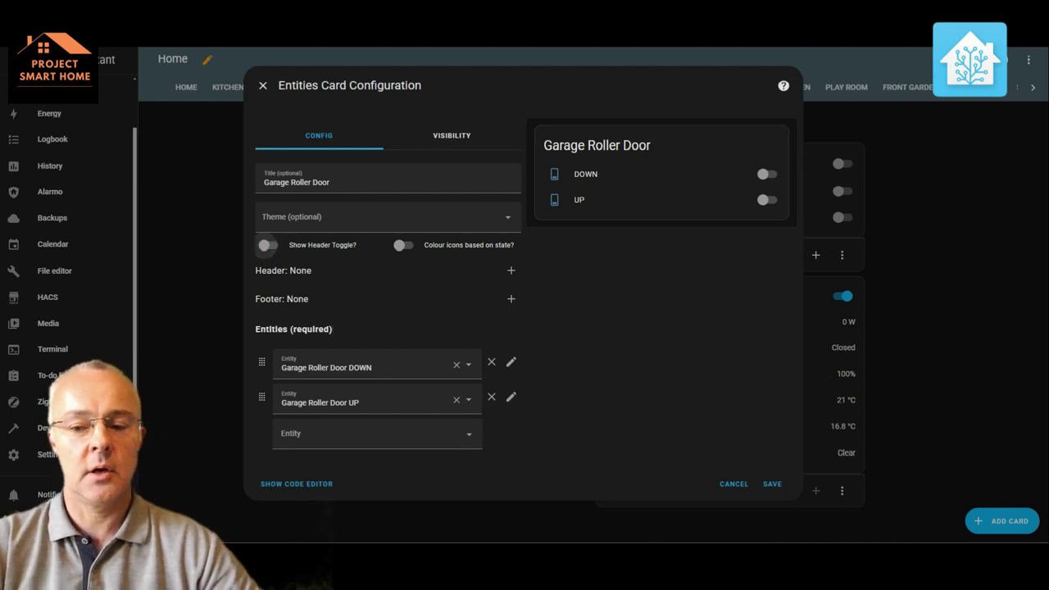
click(772, 483)
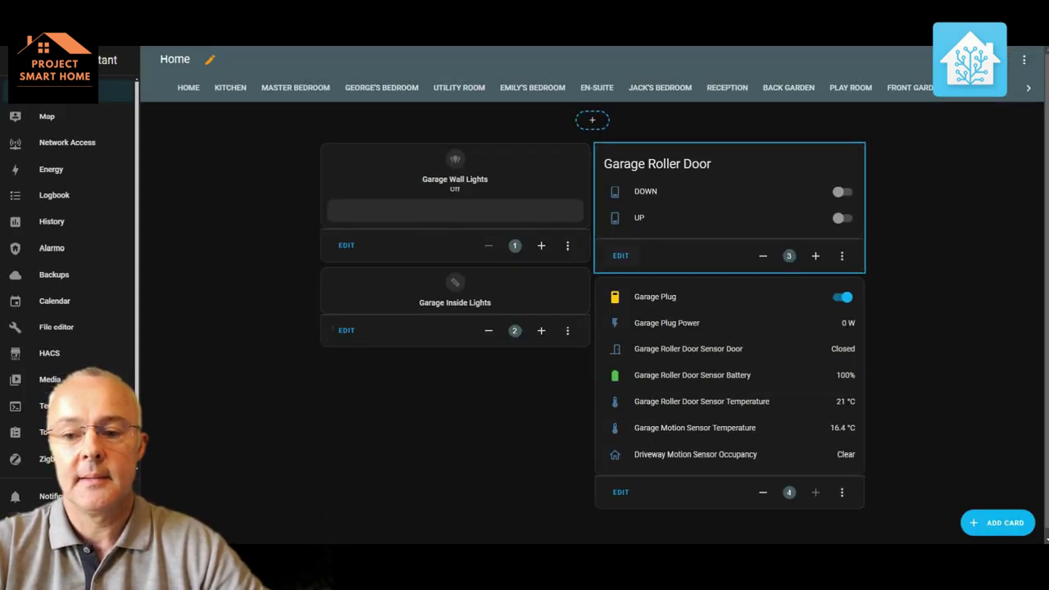
From the Garage Roller Door card's configuration, set the DOWN switch's icon to mdi:garage and update the entity.
click(621, 255)
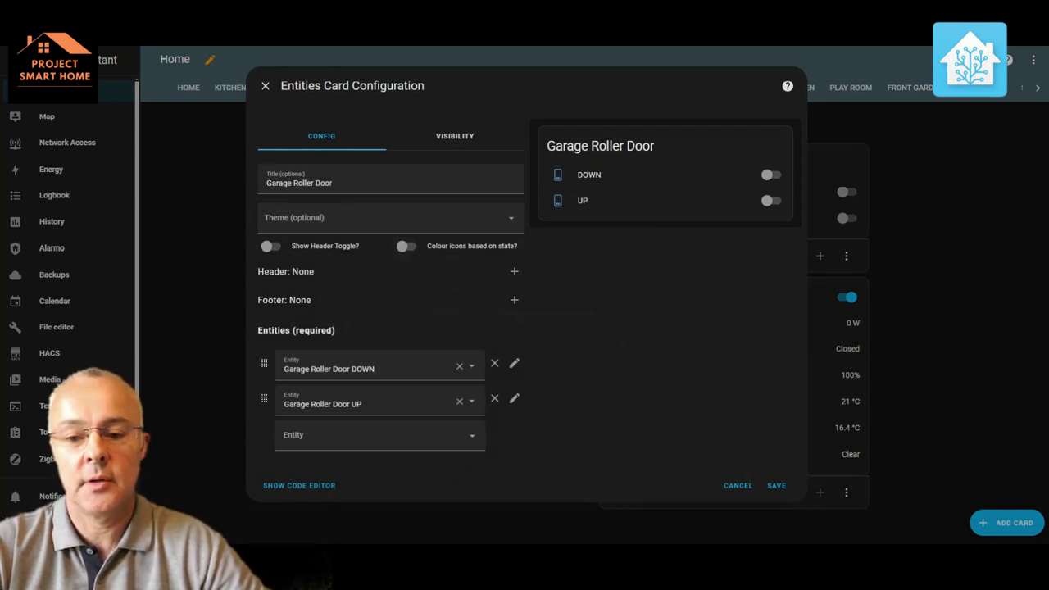
click(590, 175)
click(639, 85)
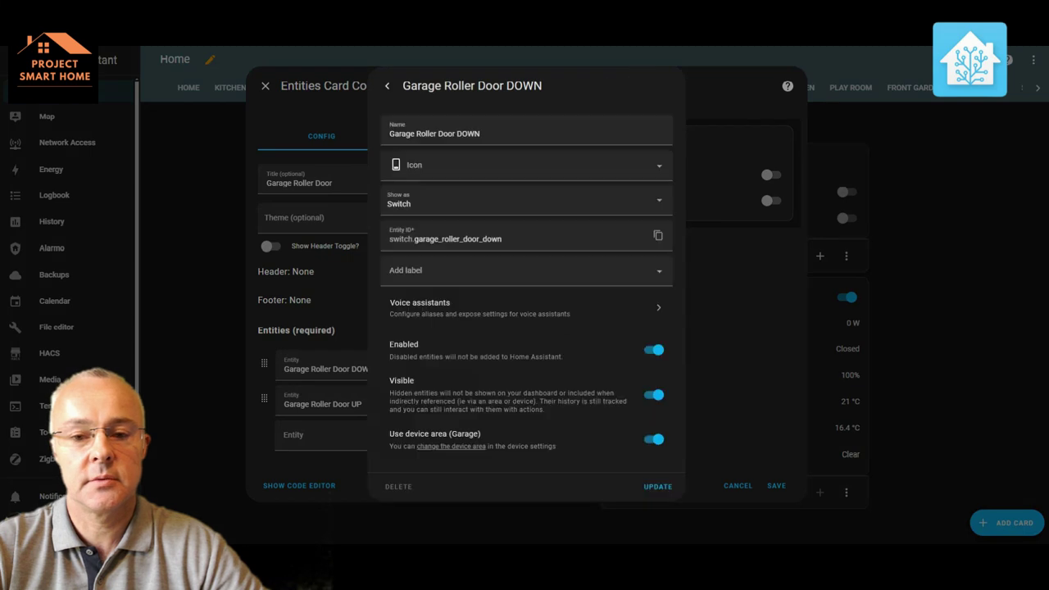
click(525, 165)
key(ctrl+a)
text(mdi:)
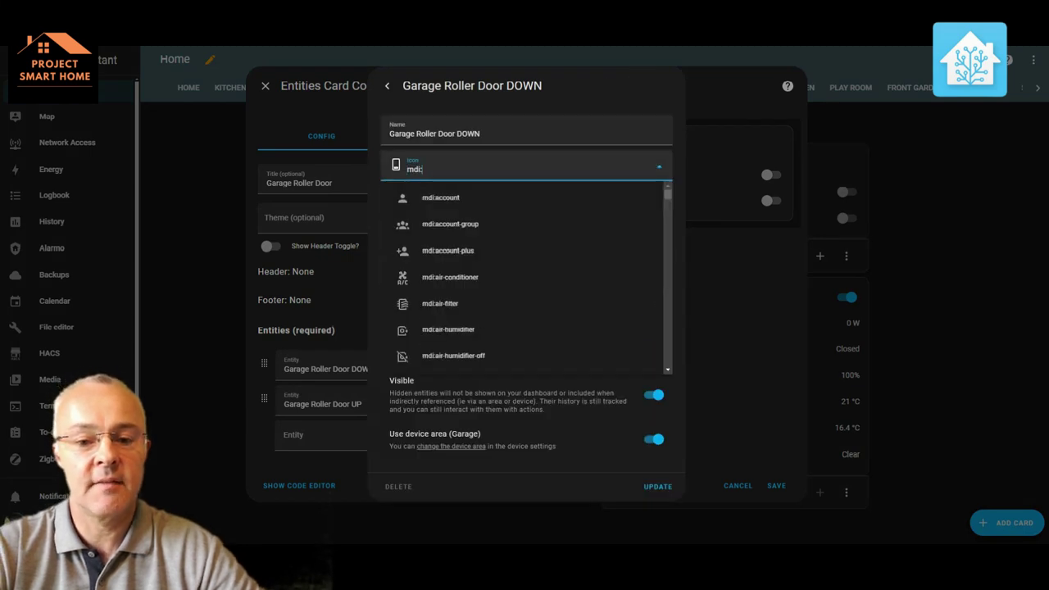
text(gara)
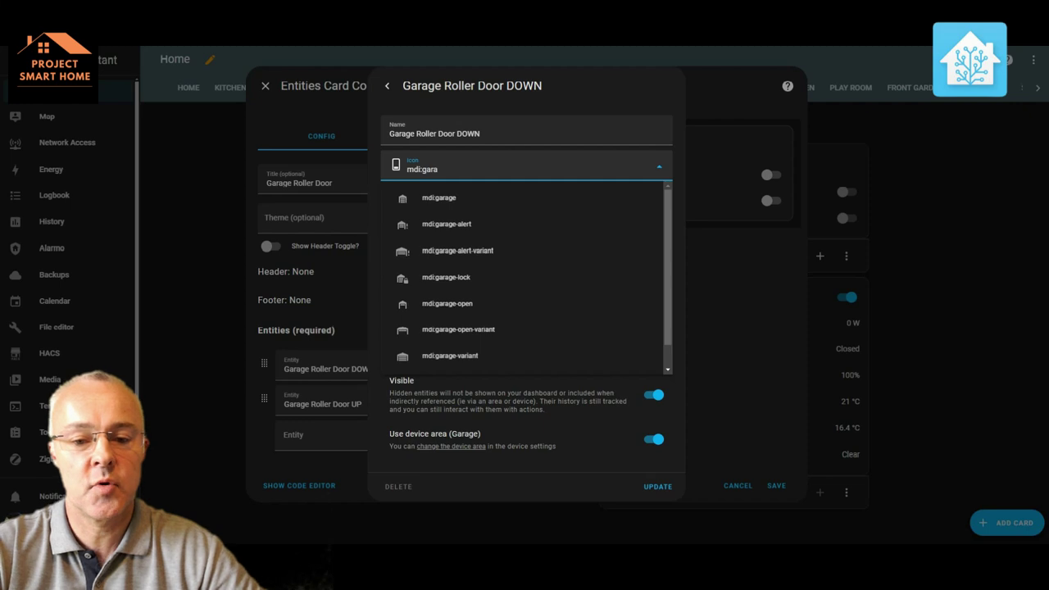
scroll(459, 306, down, 1)
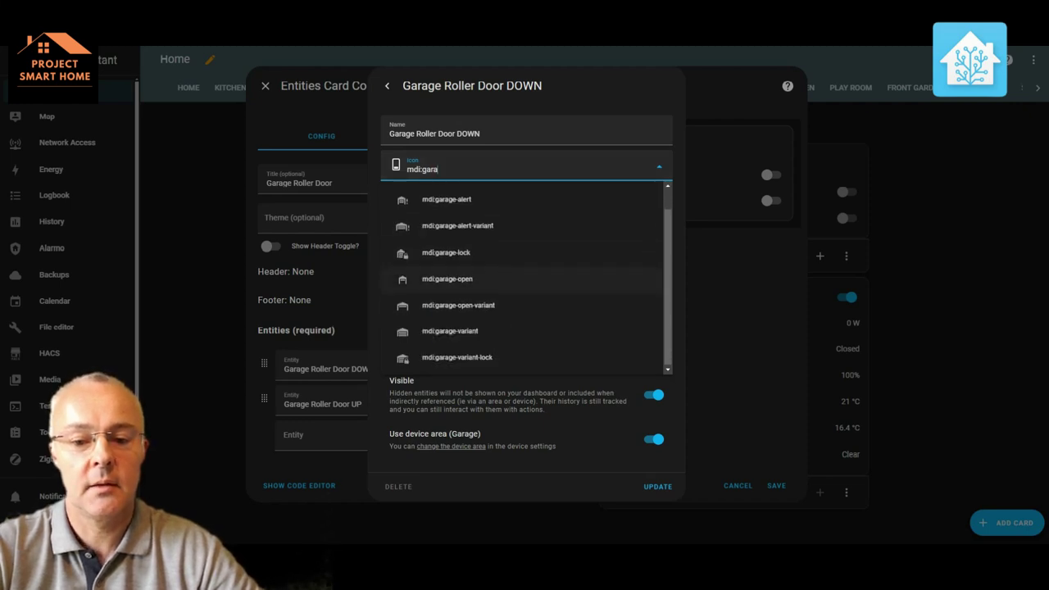
scroll(459, 278, up, 1)
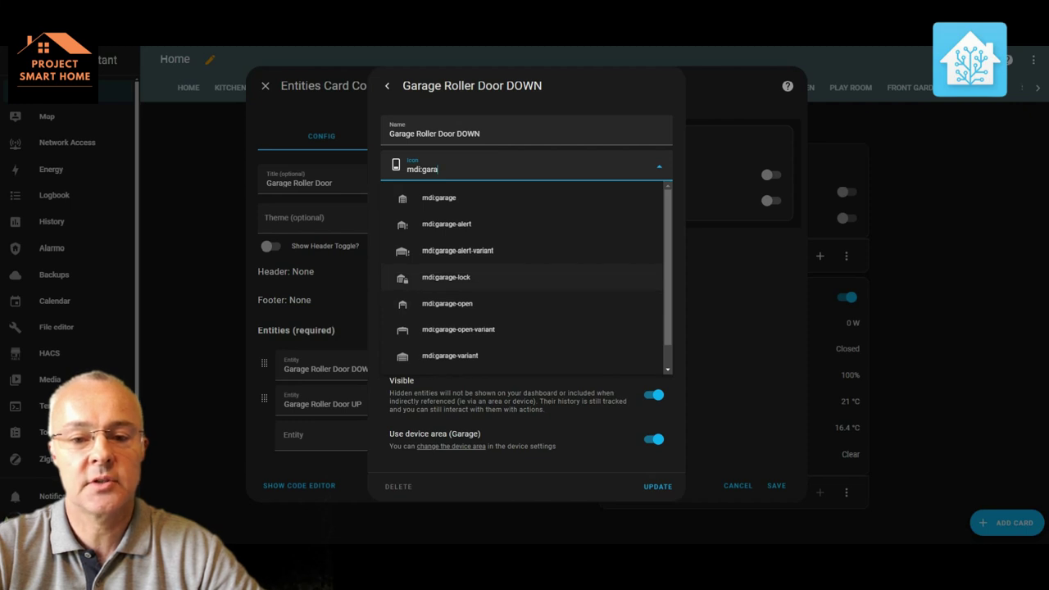
click(439, 197)
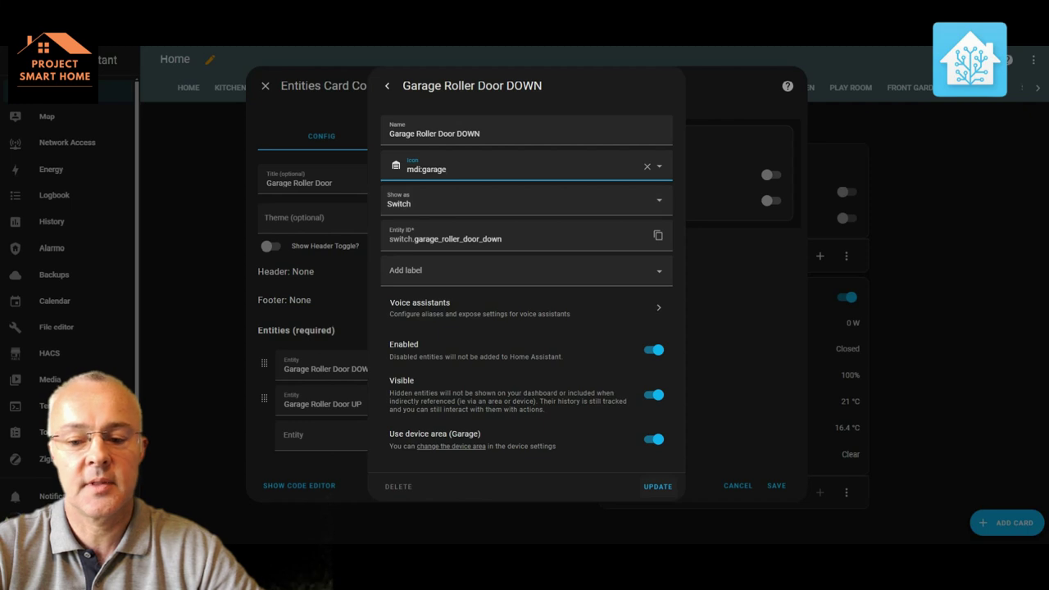
click(657, 486)
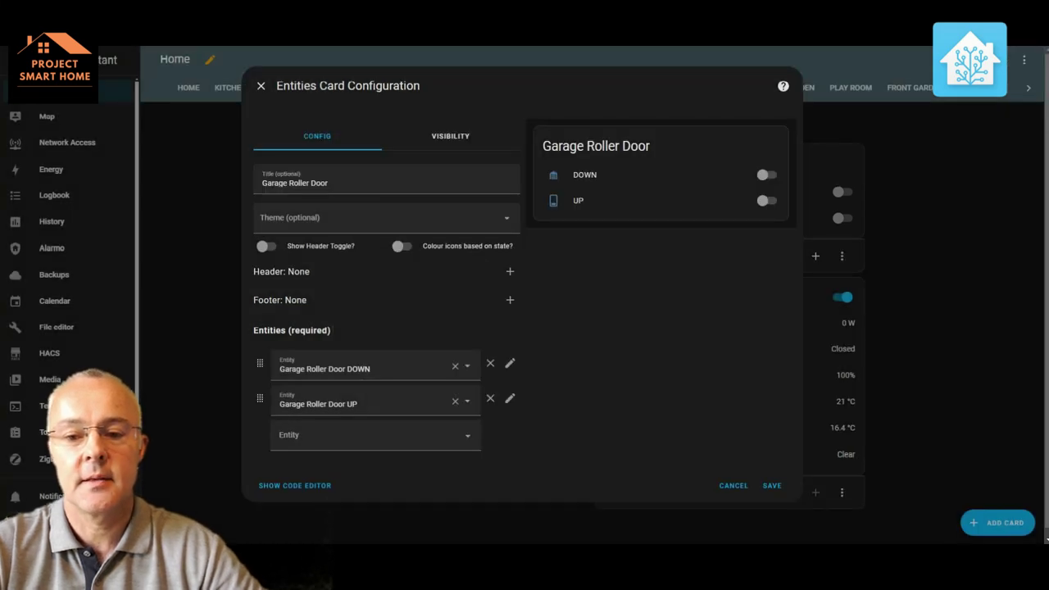
Set the Garage Roller Door UP switch's icon to mdi:garage-open.
click(578, 200)
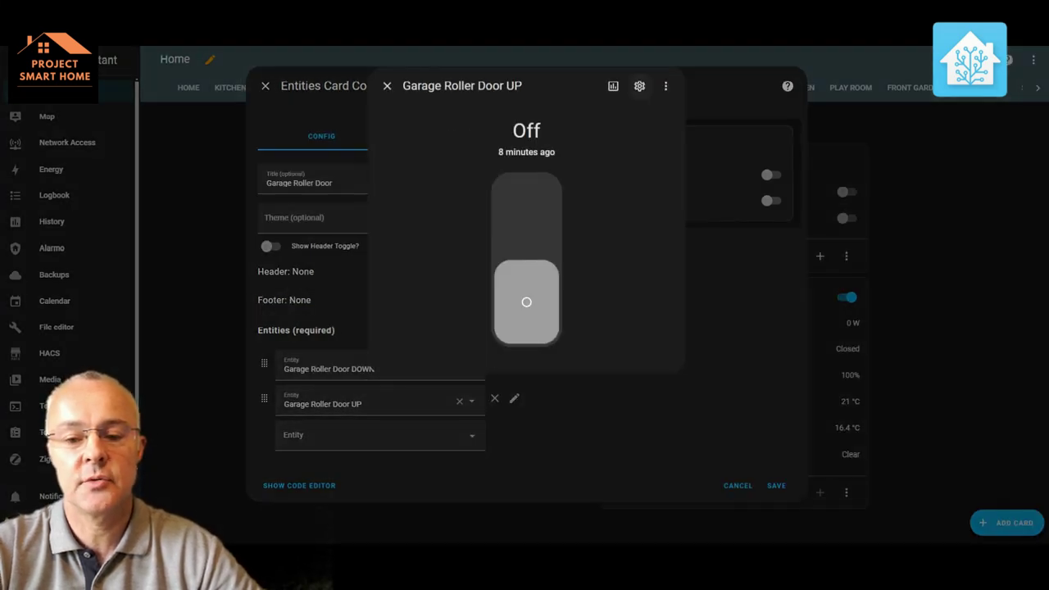
click(640, 85)
click(492, 165)
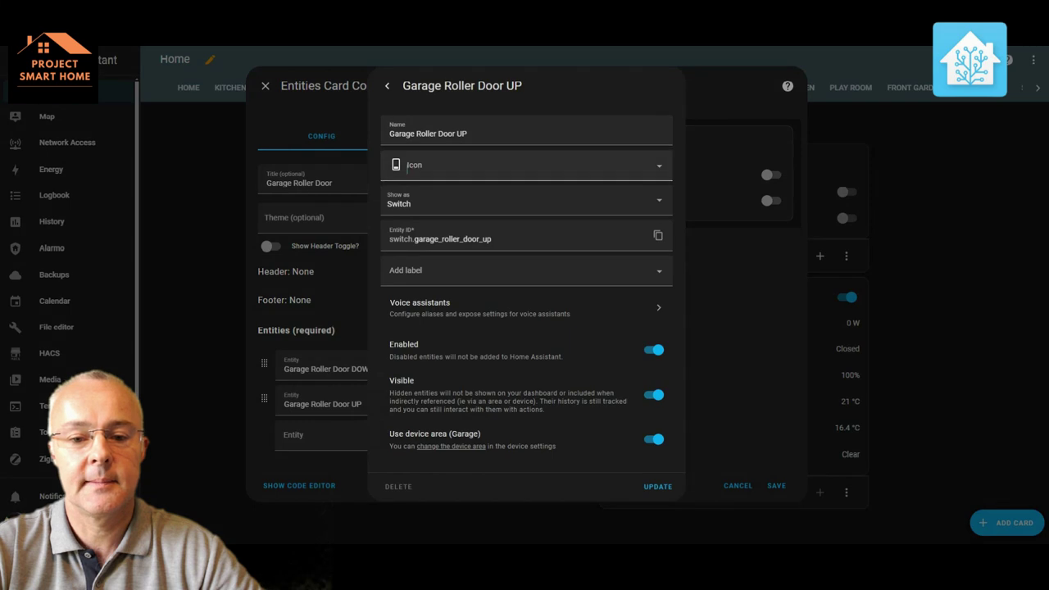
text(mdi)
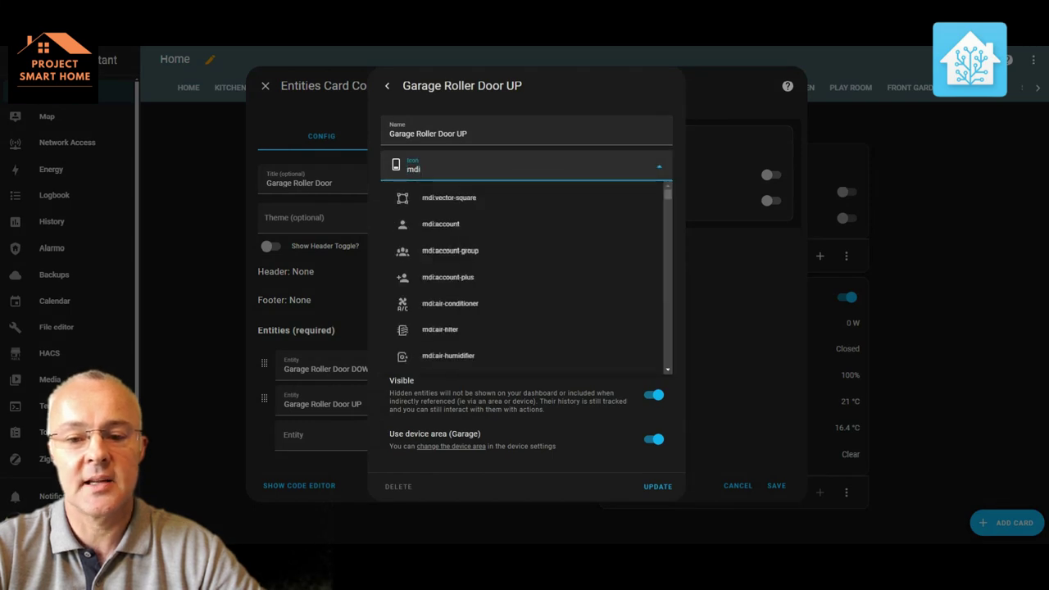
text(:gara)
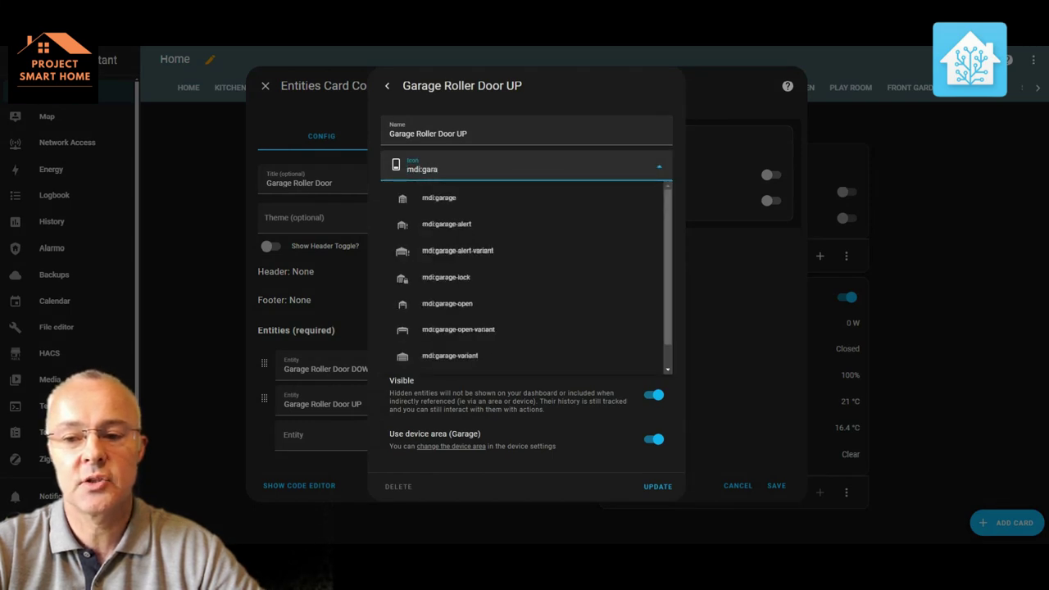
click(448, 303)
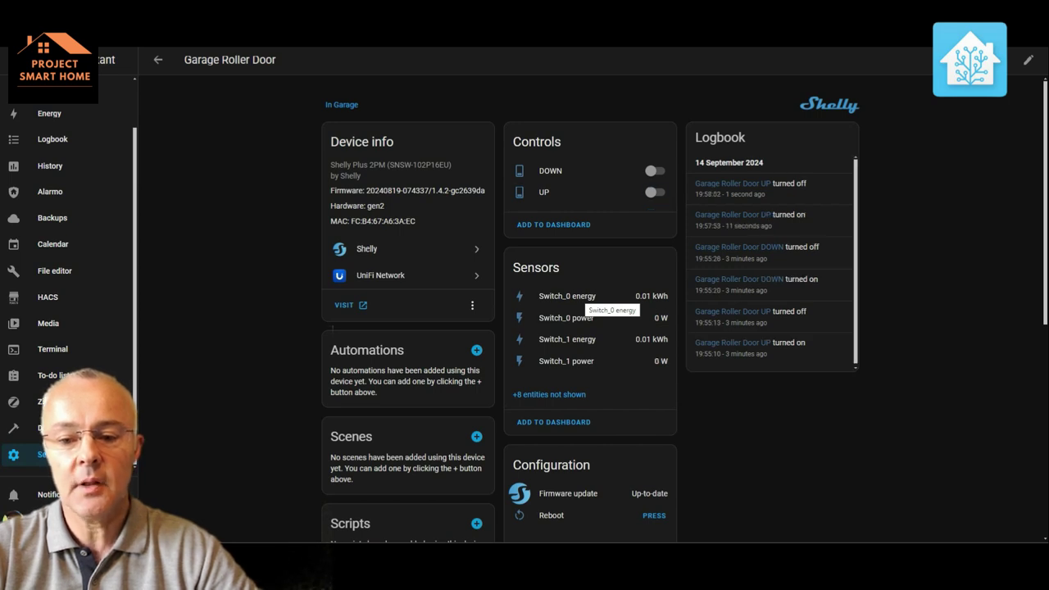
On the Garage Roller Door device page, rename the Switch_1 power sensor as Garage Roller Door UP power.
click(566, 360)
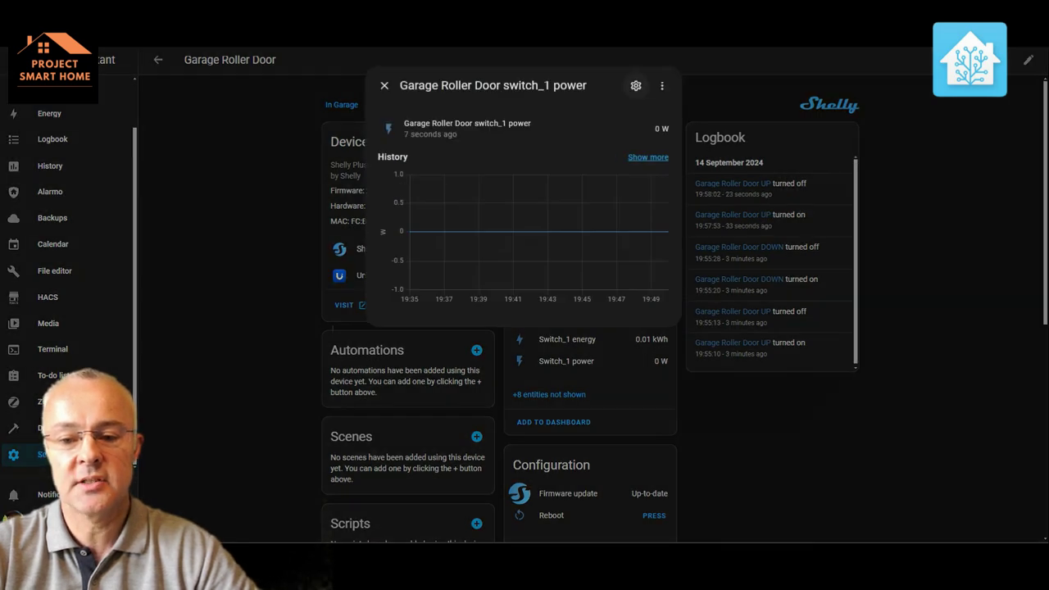
click(635, 85)
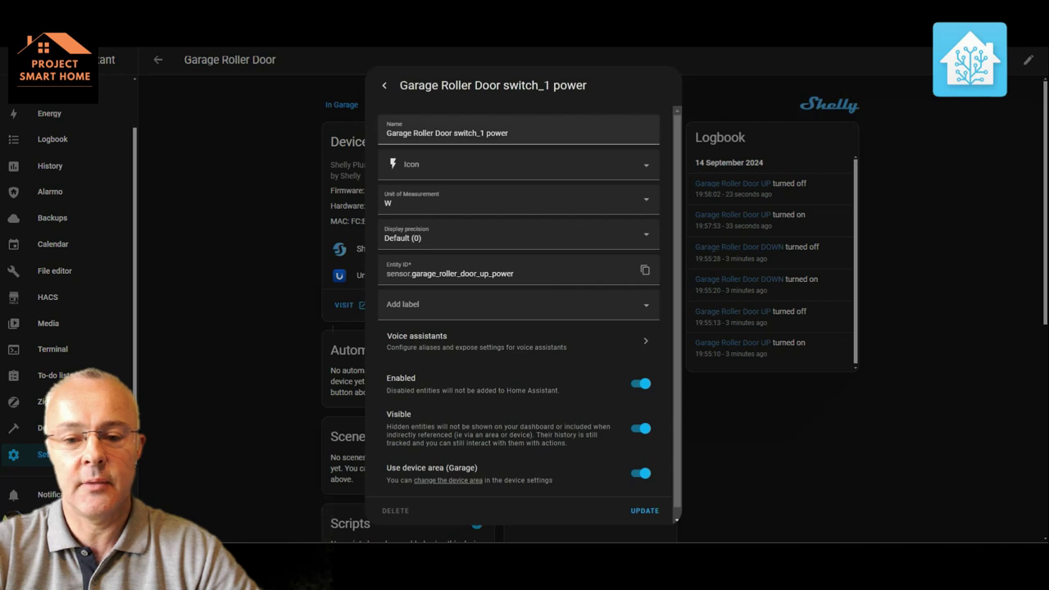
click(481, 133)
key(BackSpace)
key(BackSpace)
key(BackSpace)
key(BackSpace)
key(BackSpace)
key(BackSpace)
key(BackSpace)
key(BackSpace)
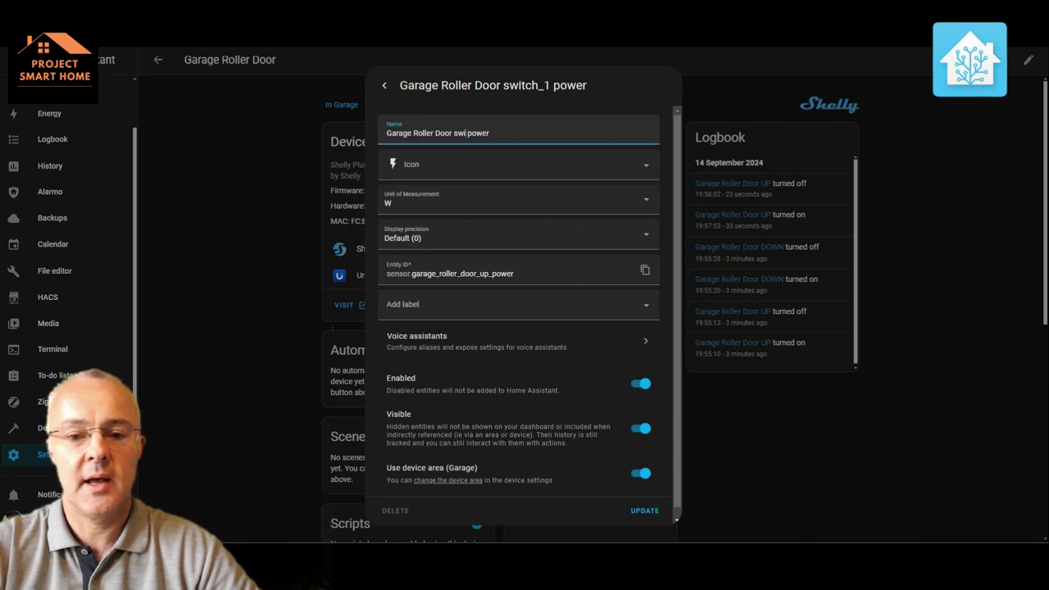
text(UP)
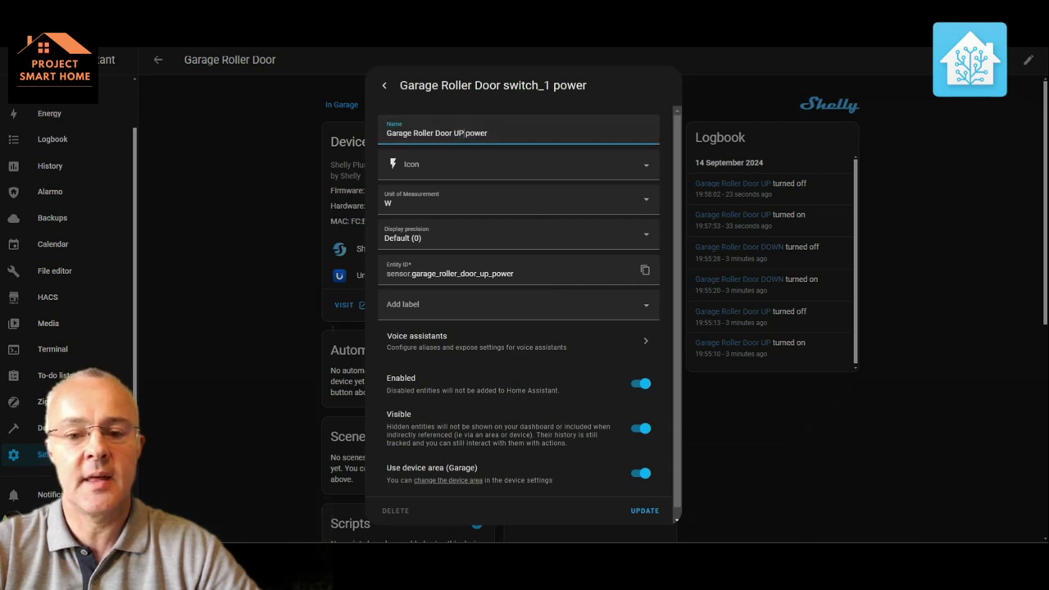
click(645, 511)
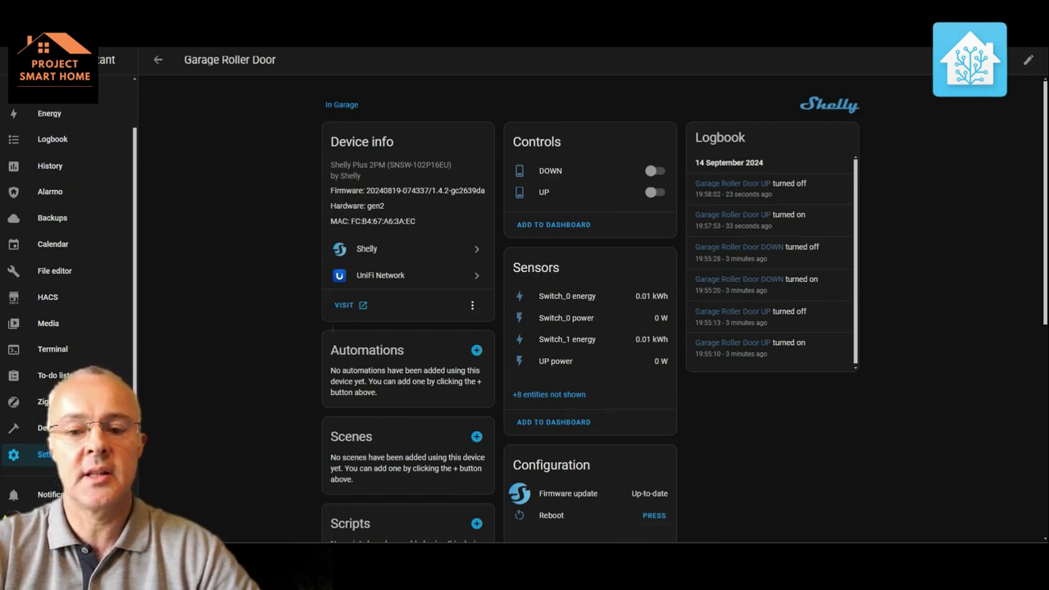
Rename the Switch_1 energy sensor as Garage Roller Door UP energy.
click(567, 339)
click(635, 85)
click(489, 133)
key(BackSpace)
key(BackSpace)
key(BackSpace)
key(BackSpace)
key(BackSpace)
key(BackSpace)
key(BackSpace)
key(BackSpace)
key(BackSpace)
text(UP)
Set the UP energy sensor's entity ID to sensor.garage_roller_door_up_energy and update the entity.
click(509, 274)
key(BackSpace)
key(BackSpace)
key(BackSpace)
key(BackSpace)
key(BackSpace)
key(BackSpace)
key(BackSpace)
key(BackSpace)
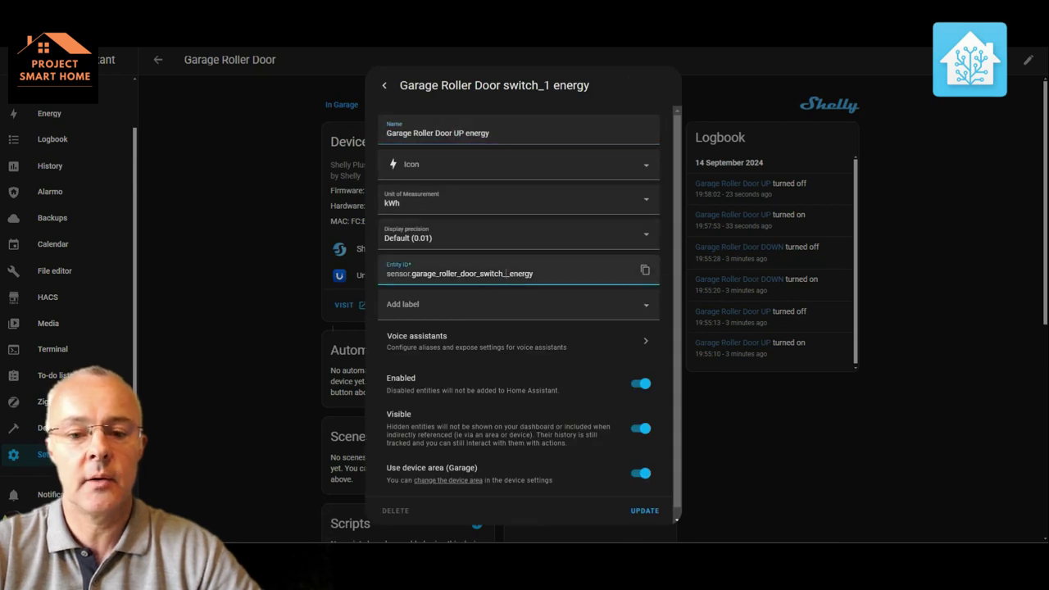
text(up)
key(Return)
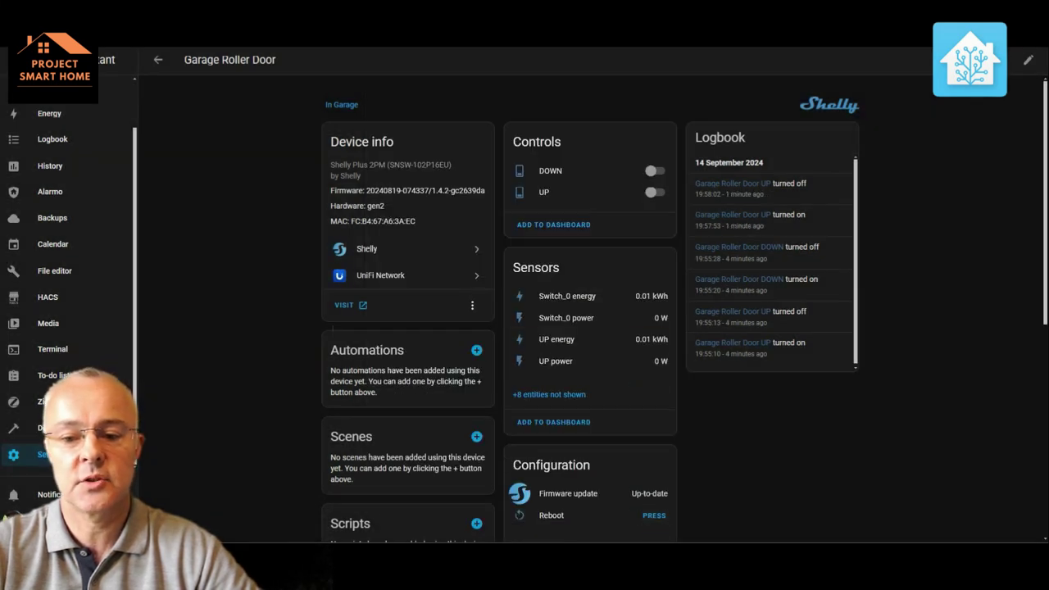
Turn the roller door's UP switch on and off again to test its power sensor.
click(655, 192)
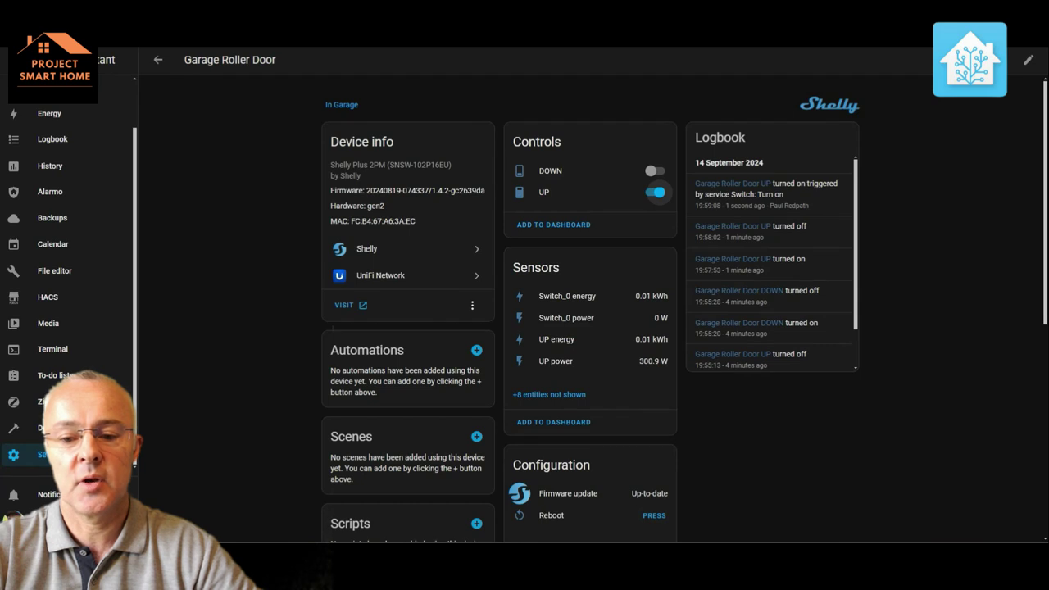
click(655, 191)
Rename the Switch_0 power sensor as Garage Roller Door DOWN power.
click(566, 319)
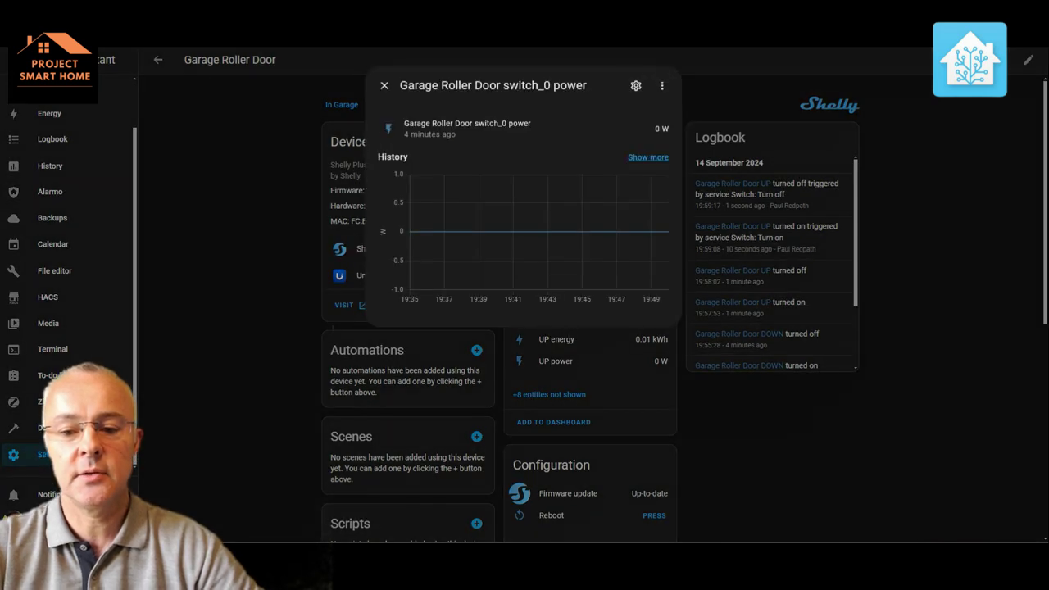
click(632, 85)
click(492, 133)
key(BackSpace)
key(BackSpace)
key(BackSpace)
key(BackSpace)
key(BackSpace)
key(BackSpace)
key(BackSpace)
key(BackSpace)
text(DOWN)
Set the DOWN power sensor's entity ID to sensor.garage_roller_door_down_power and update the entity.
click(511, 273)
key(BackSpace)
key(BackSpace)
key(BackSpace)
key(BackSpace)
key(BackSpace)
key(BackSpace)
key(BackSpace)
key(BackSpace)
text(down)
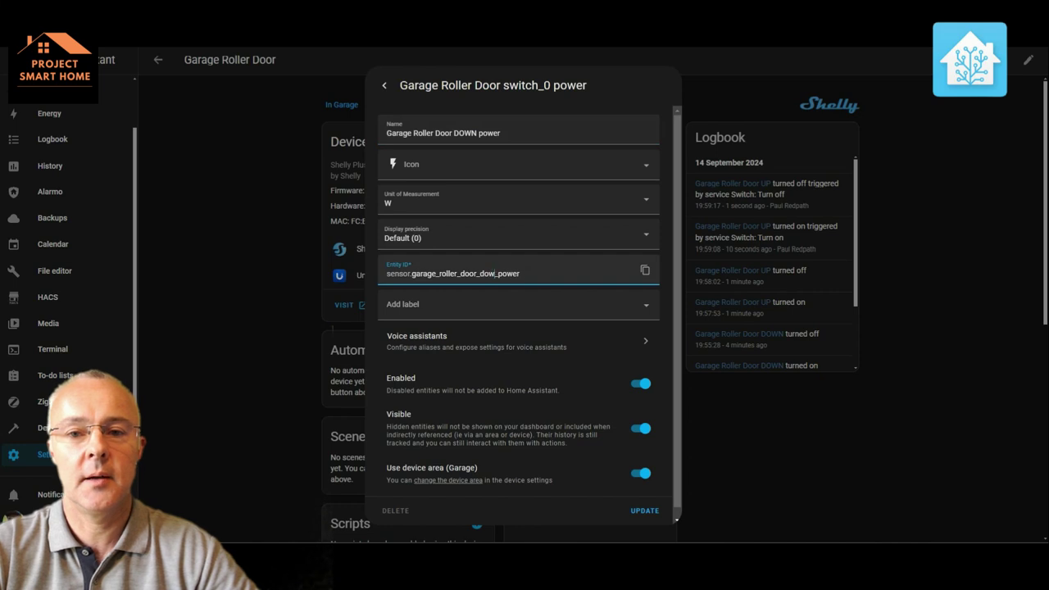
click(644, 511)
Rename the Switch_0 energy sensor as Garage Roller Door DOWN energy.
click(565, 319)
click(635, 85)
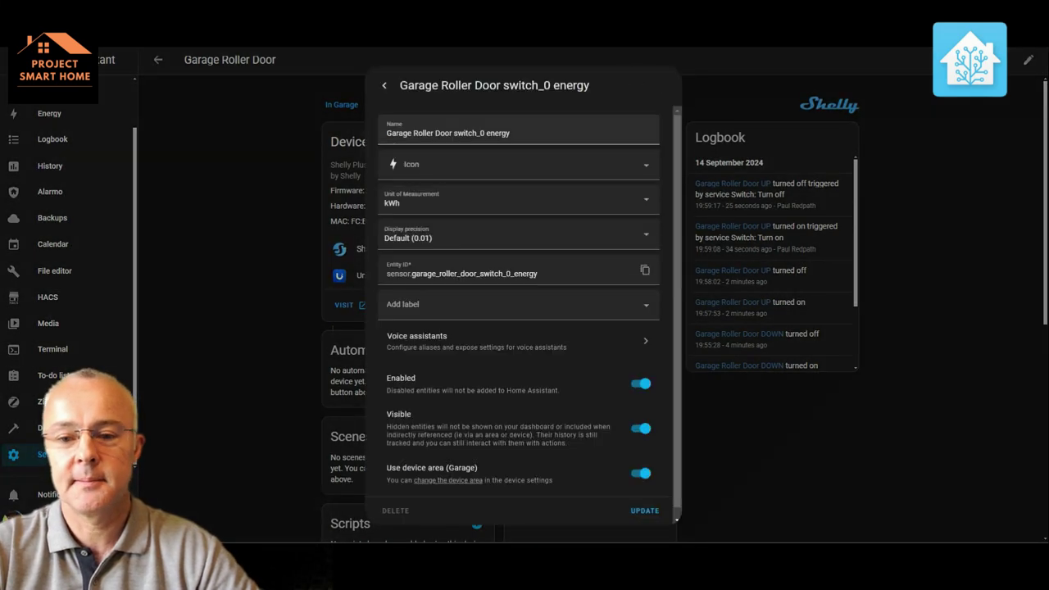
click(496, 133)
key(BackSpace)
key(BackSpace)
key(BackSpace)
key(BackSpace)
key(BackSpace)
key(BackSpace)
key(BackSpace)
key(BackSpace)
text(DOWN)
Set the DOWN energy sensor's entity ID to sensor.garage_roller_door_down_energy and update the entity.
click(512, 274)
key(BackSpace)
key(BackSpace)
key(BackSpace)
key(BackSpace)
key(BackSpace)
key(BackSpace)
key(BackSpace)
key(BackSpace)
text(down)
key(Return)
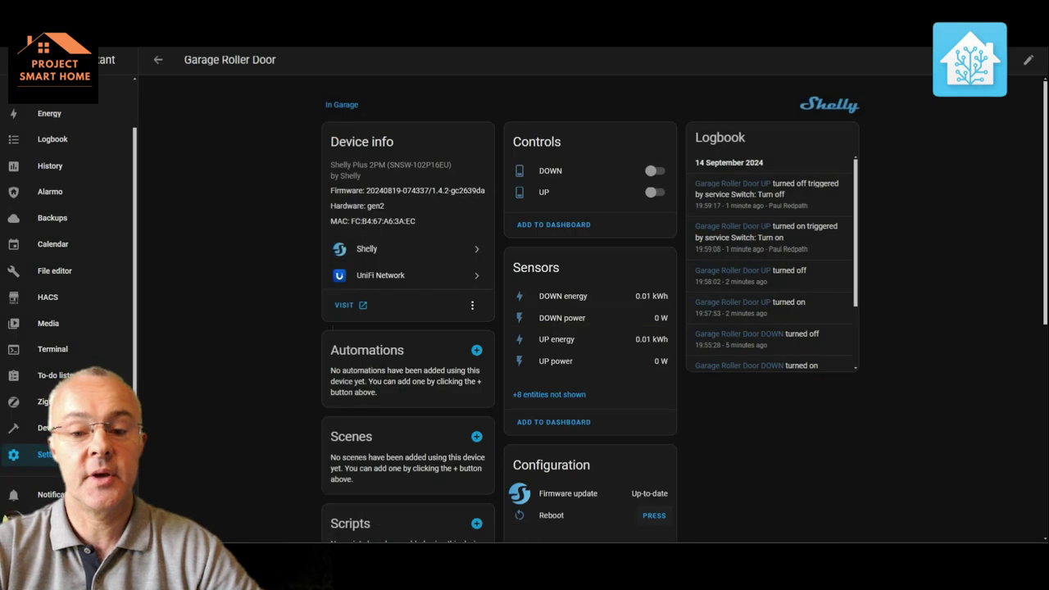
Turn on the roller door's DOWN switch from the device controls.
click(655, 170)
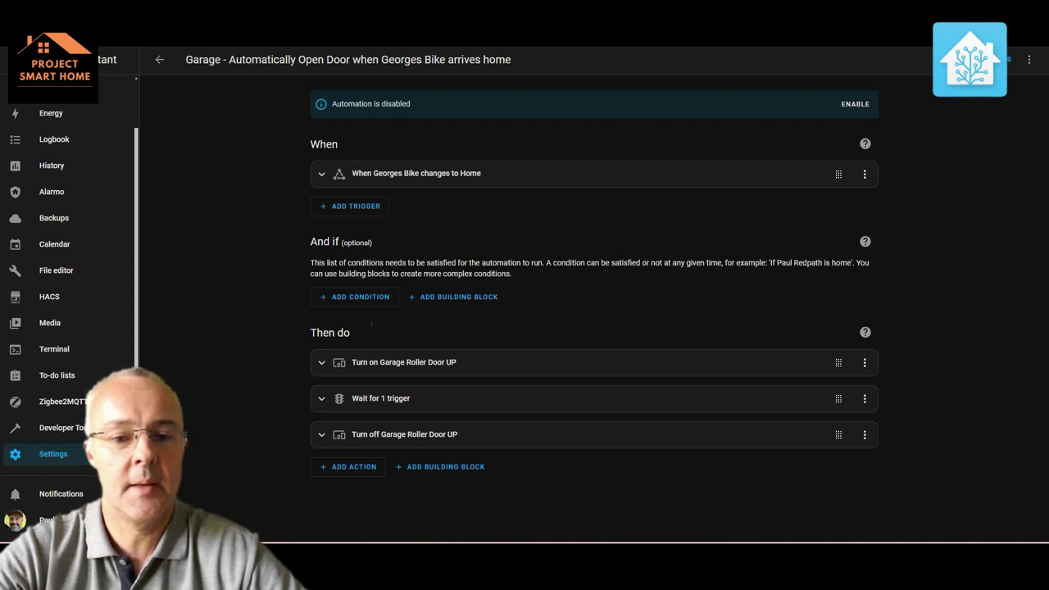
Examine the bike-arrival automation's trigger and its To state, the action that turns on Garage Roller Door UP, and the wait-for-trigger settings.
click(416, 173)
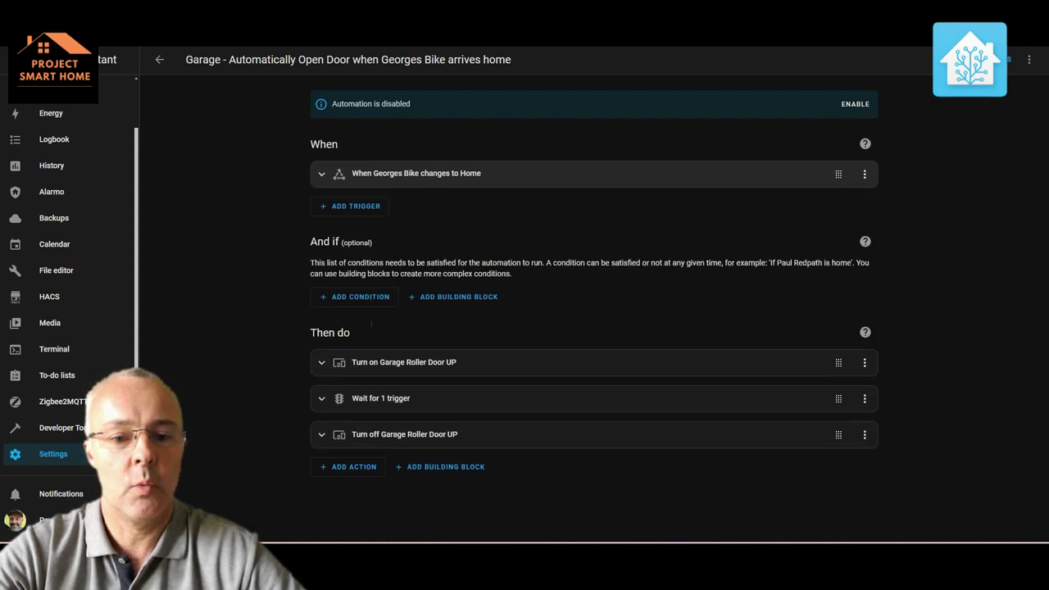
key(Return)
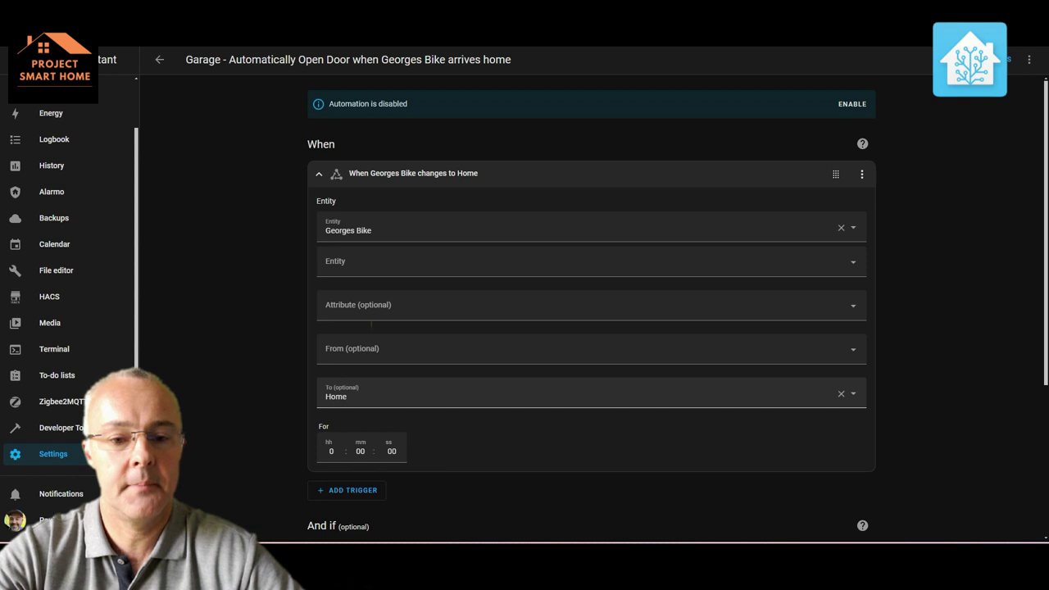
click(574, 394)
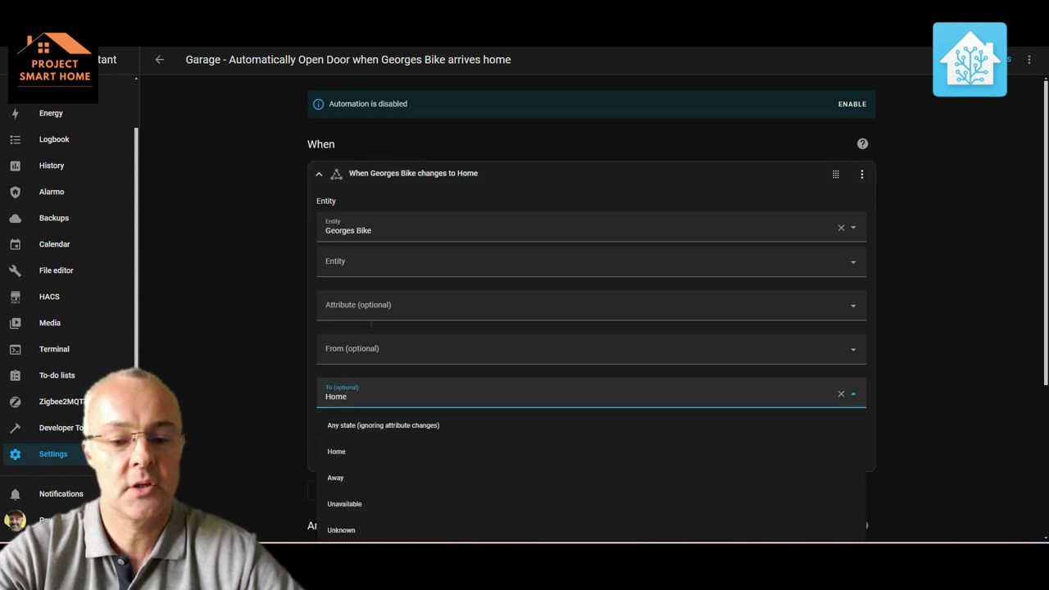
key(Return)
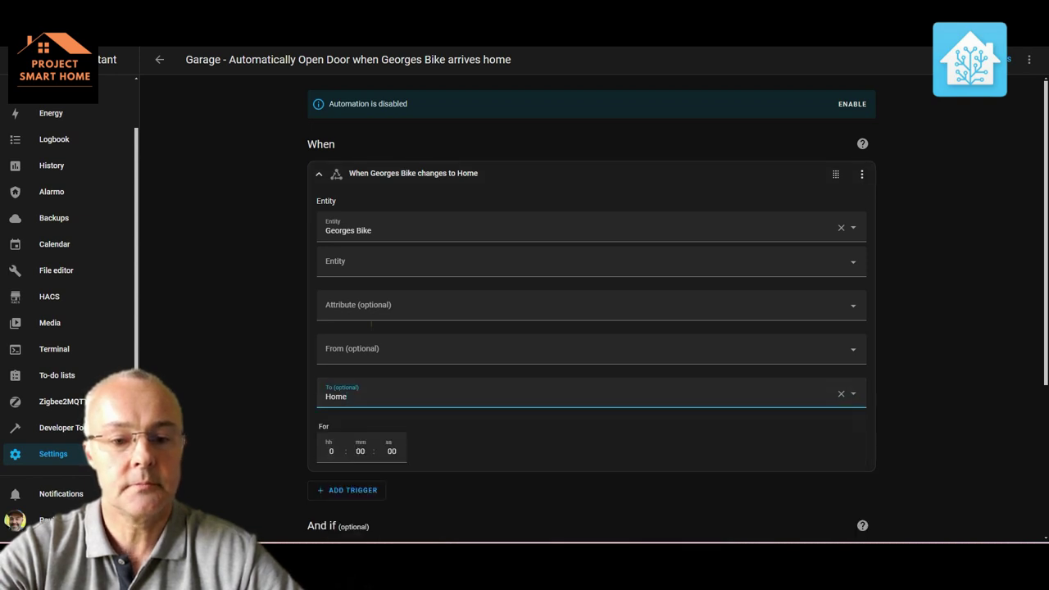
click(319, 173)
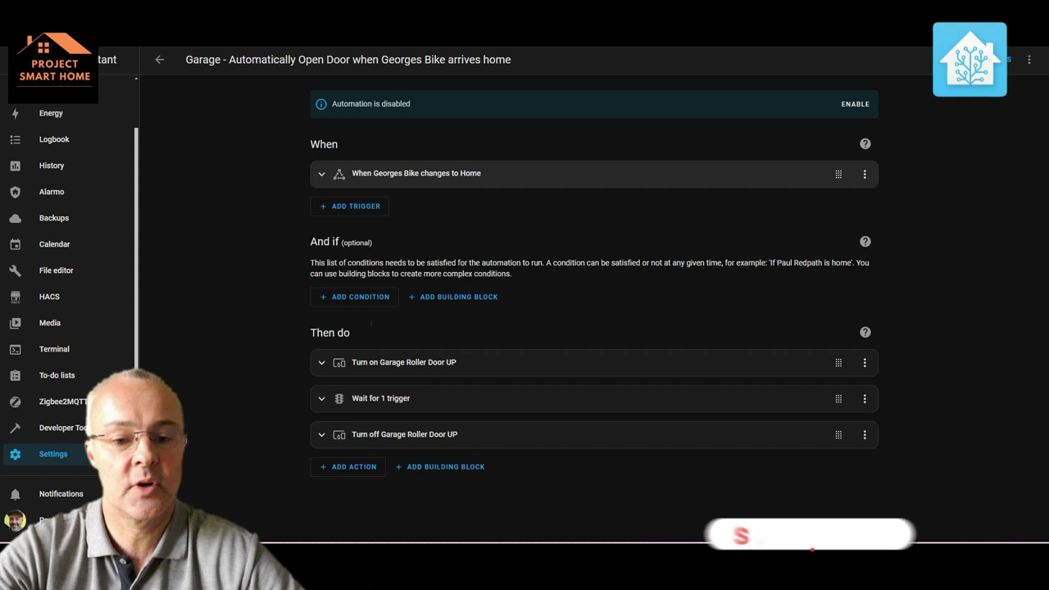
click(321, 362)
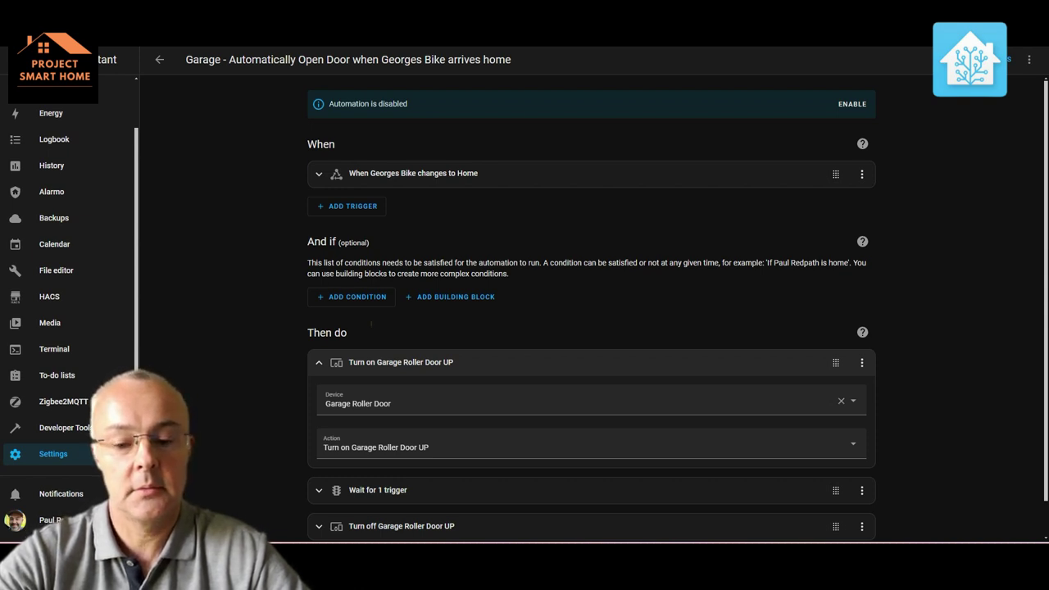
click(319, 363)
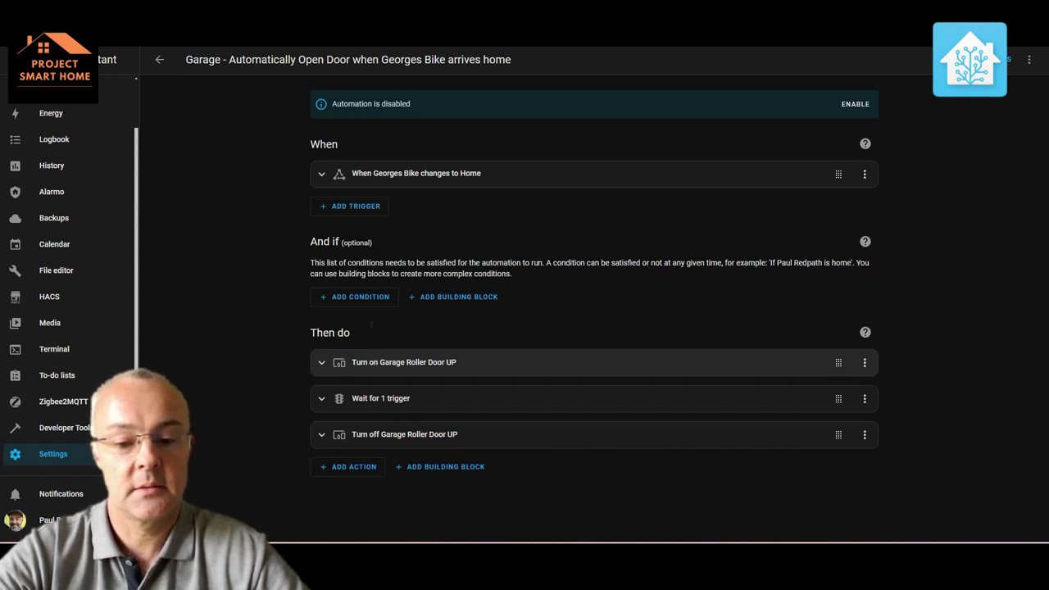
click(321, 399)
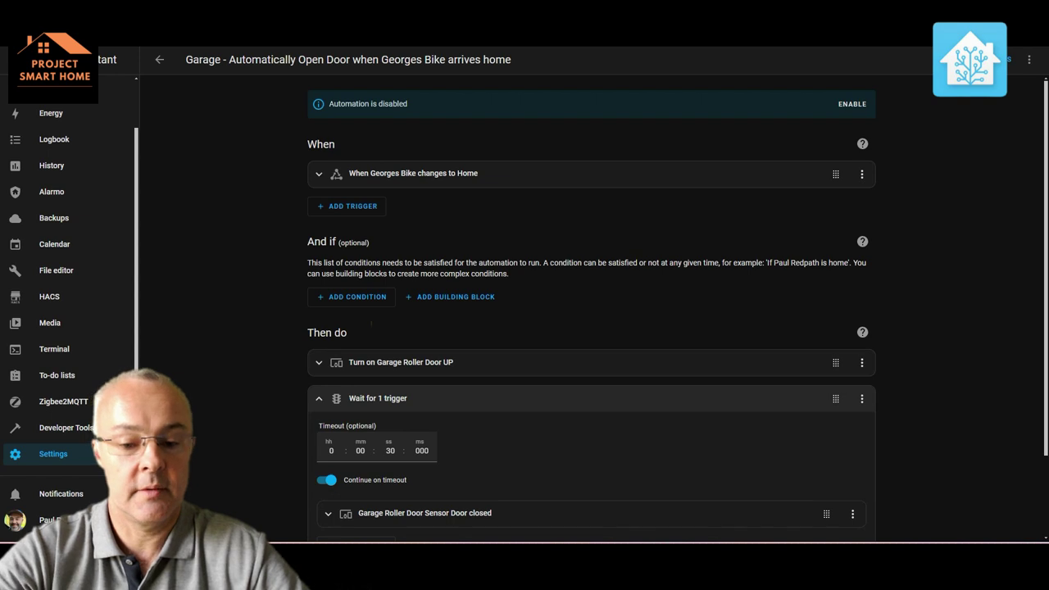
scroll(590, 311, down, 2)
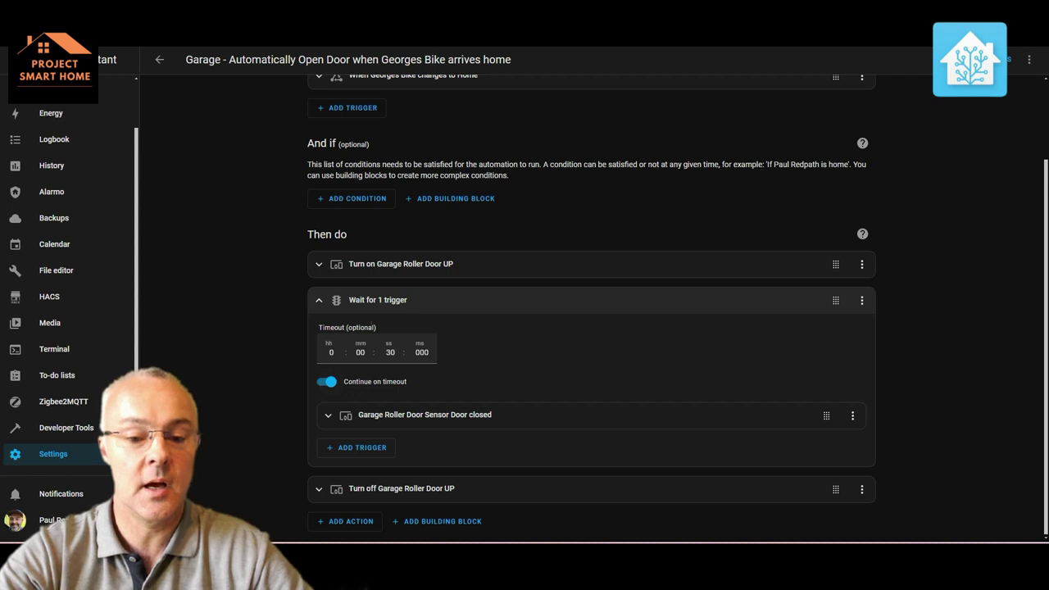
click(373, 300)
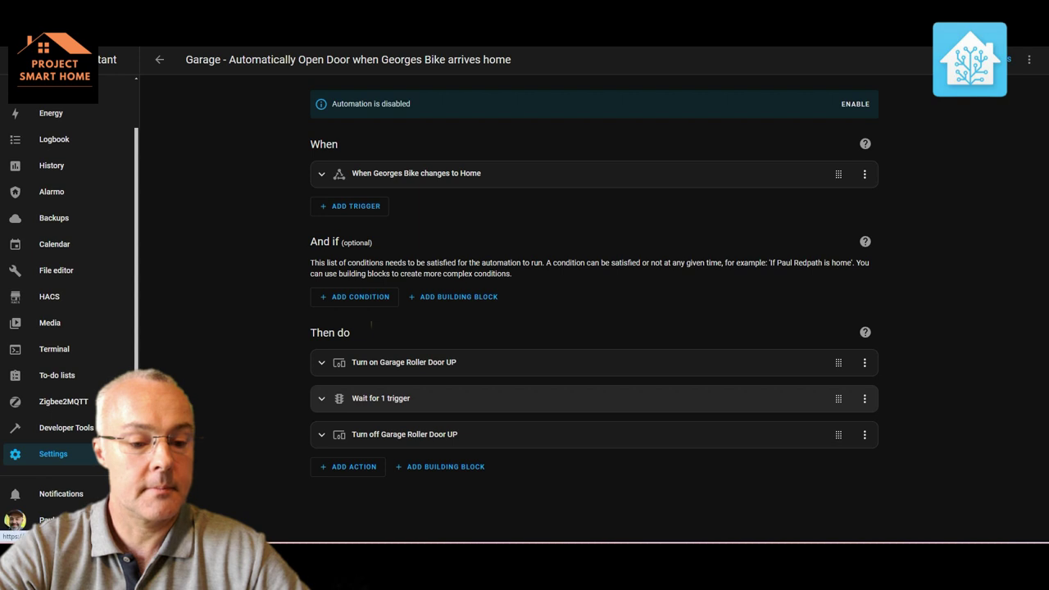
In the Home dashboard's Garage view, turn on the Garage Roller Door's DOWN switch.
click(54, 453)
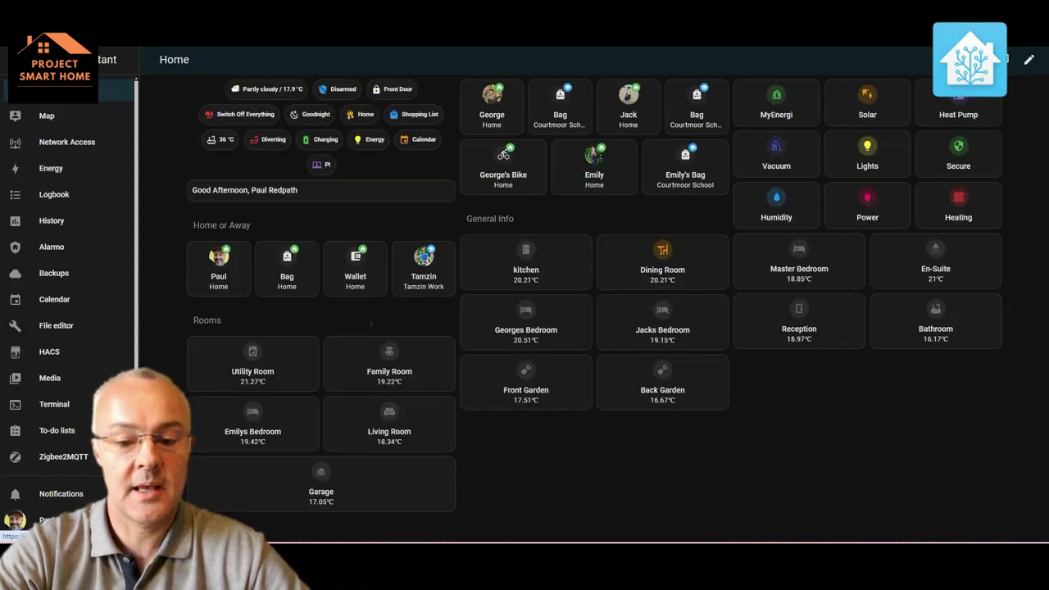
click(320, 486)
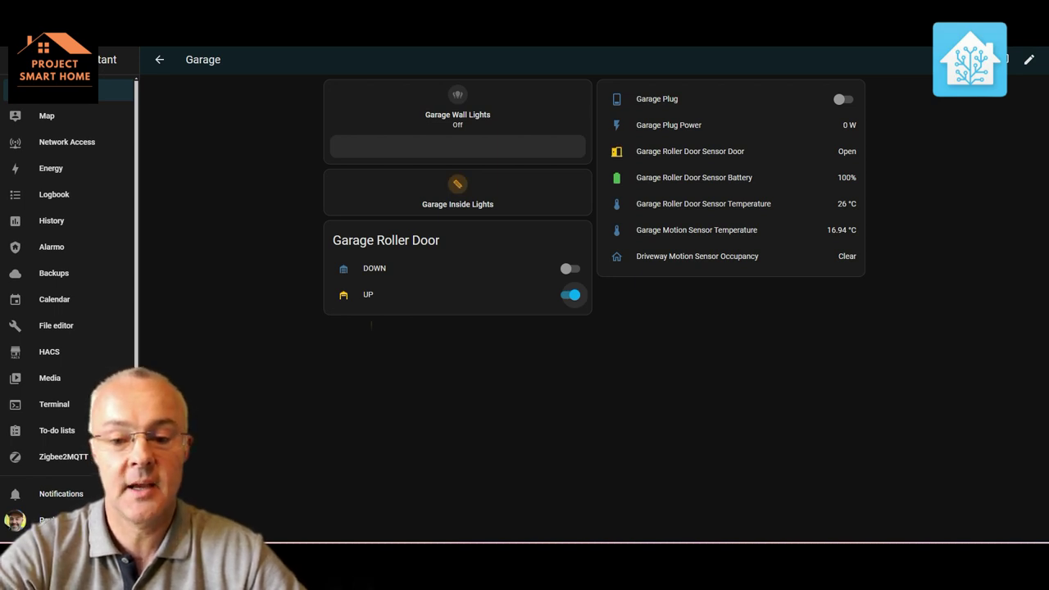
click(570, 268)
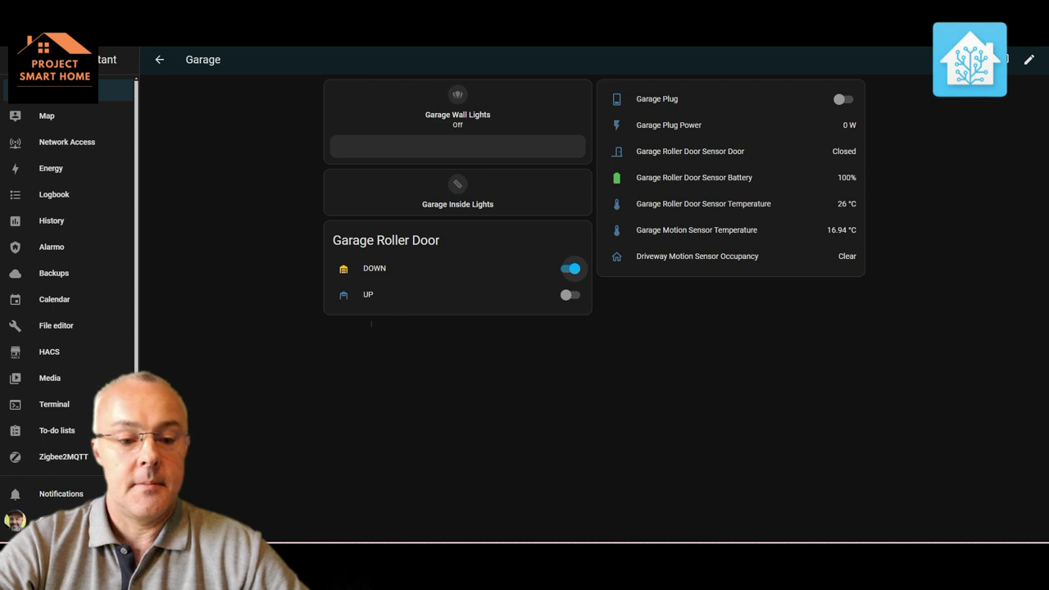
Open the automation that automatically opens the garage door when the bike arrives home.
scroll(65, 287, down, 2)
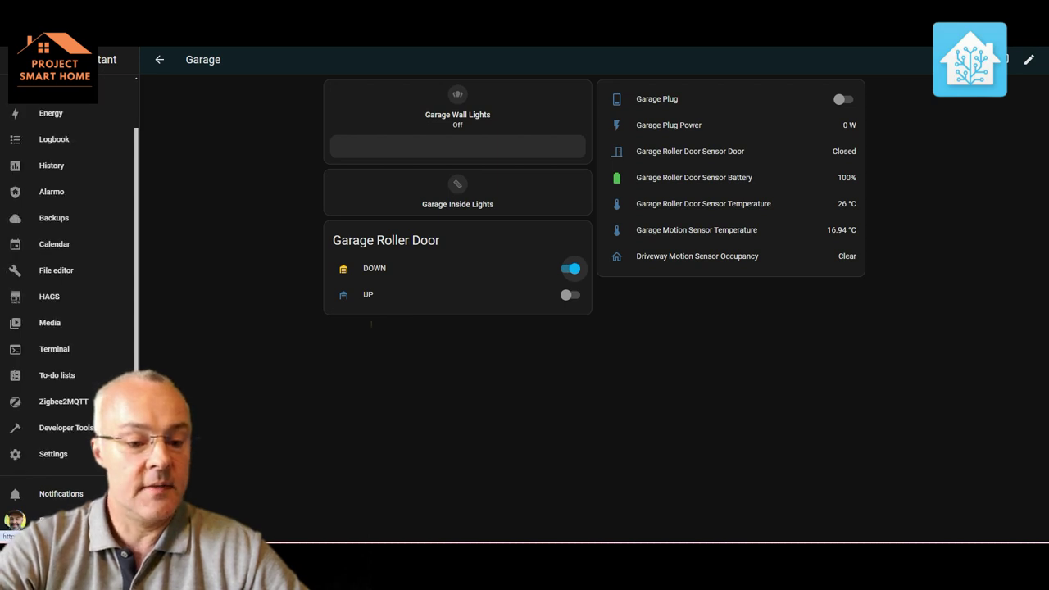
click(53, 454)
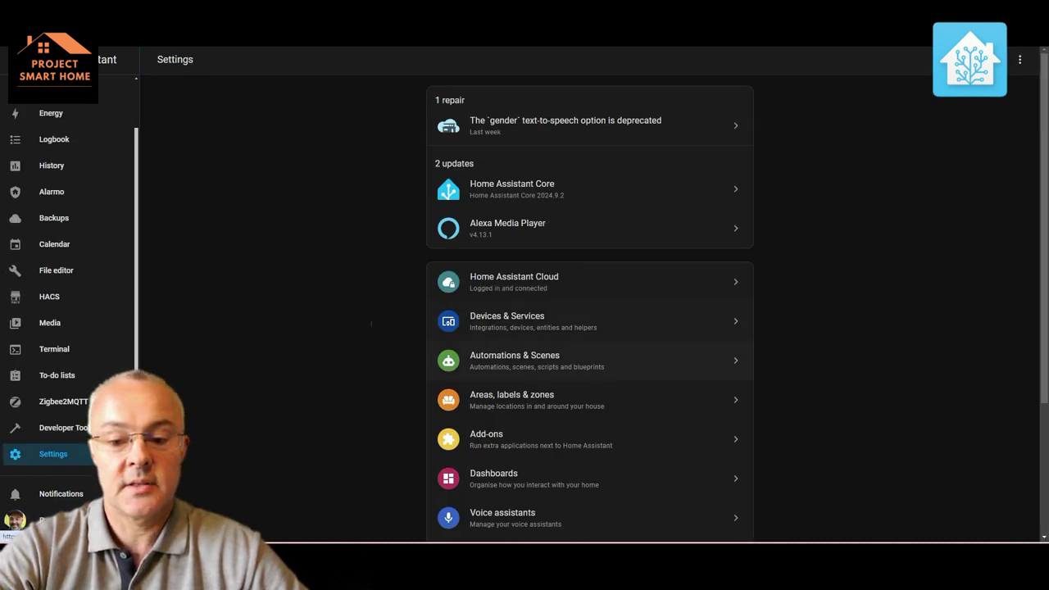
click(515, 361)
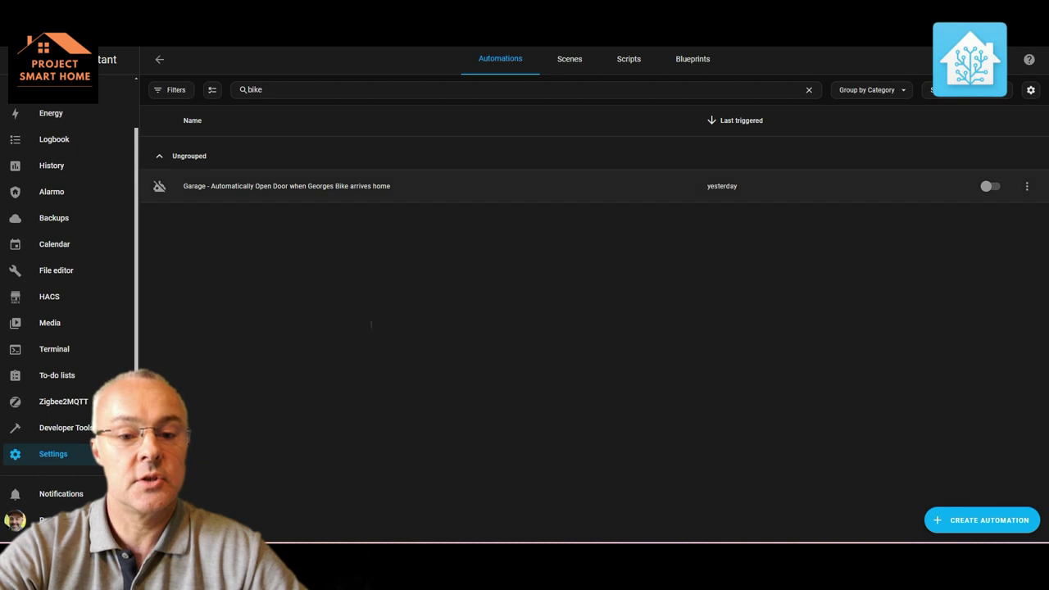
click(371, 186)
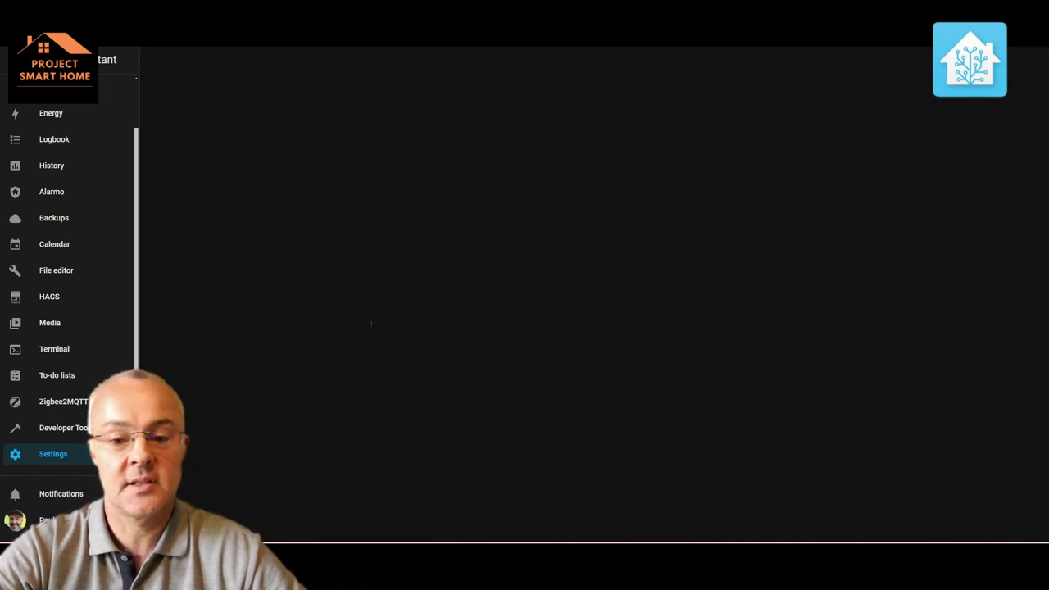